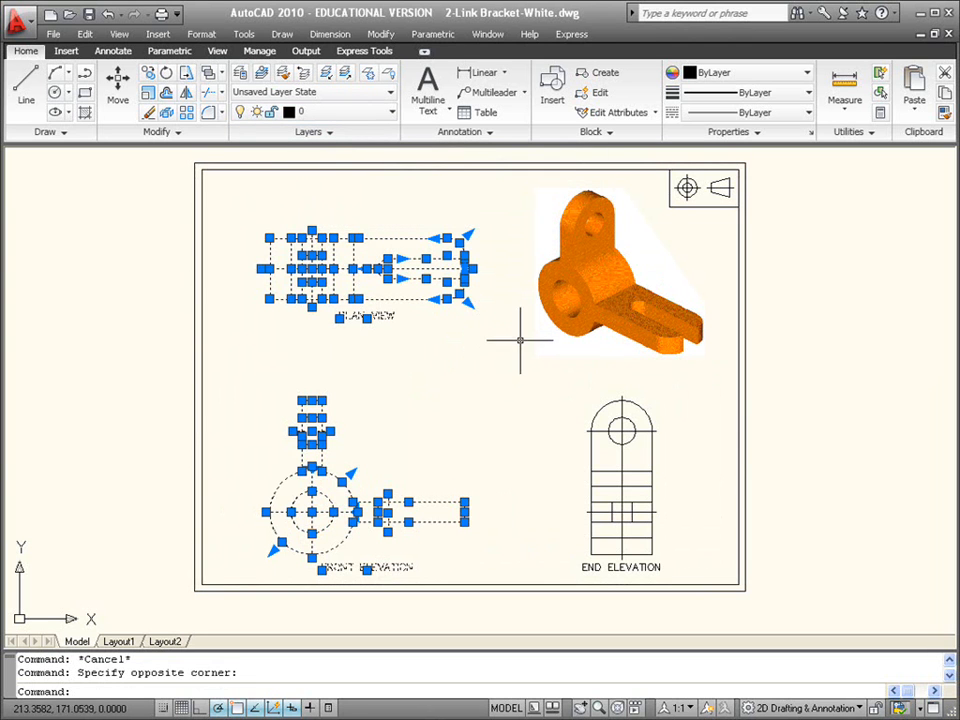
- Clear the current selection and turn on the Quick Properties display for selected objects
key(Escape)
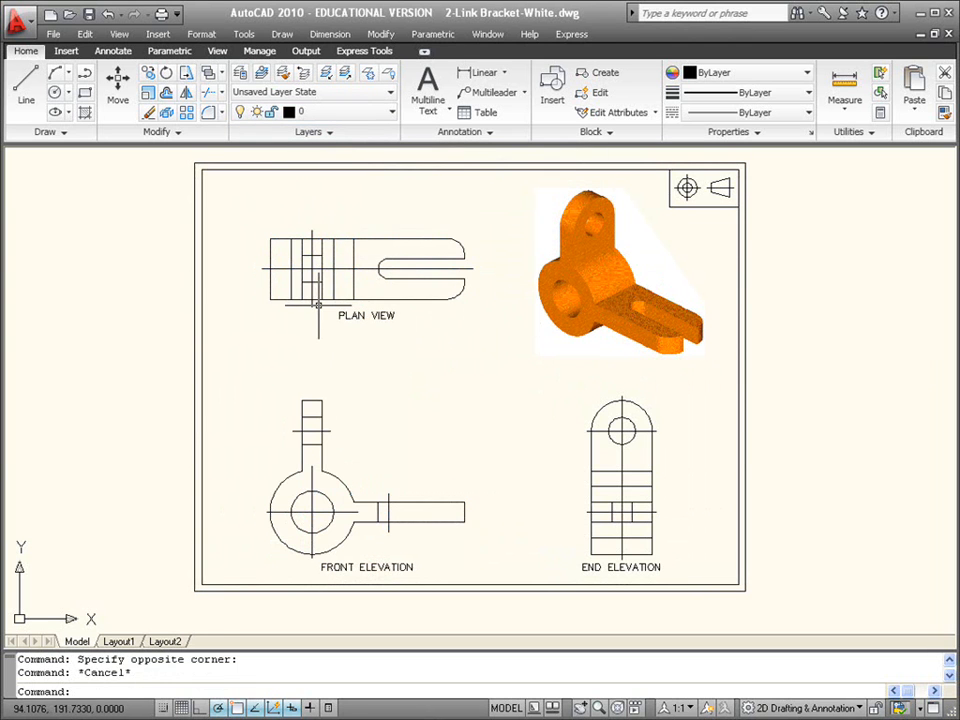
click(358, 112)
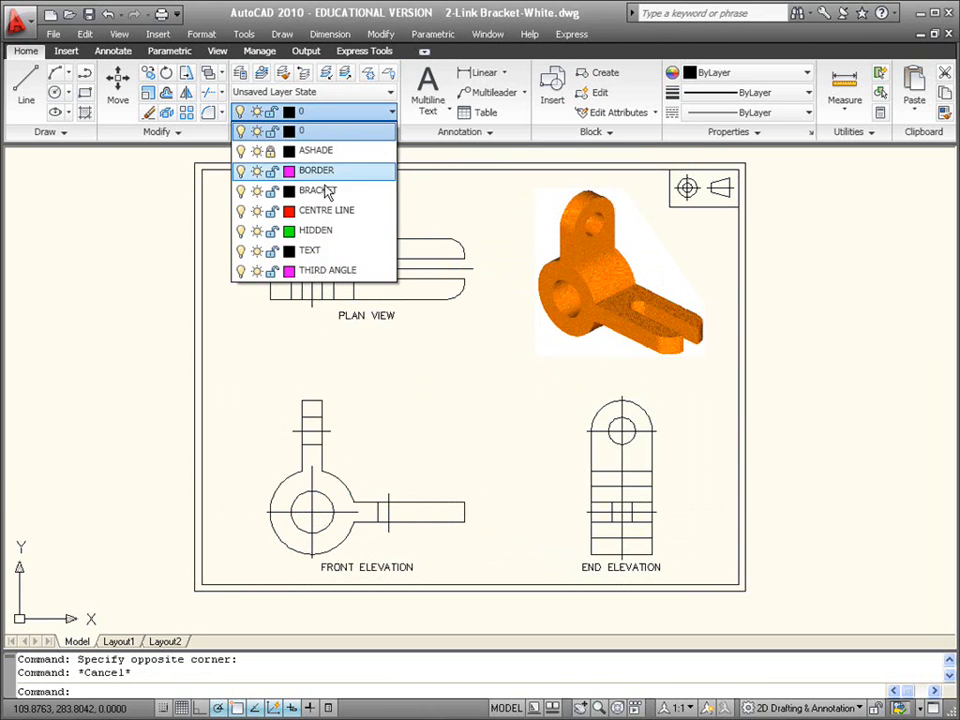
click(478, 411)
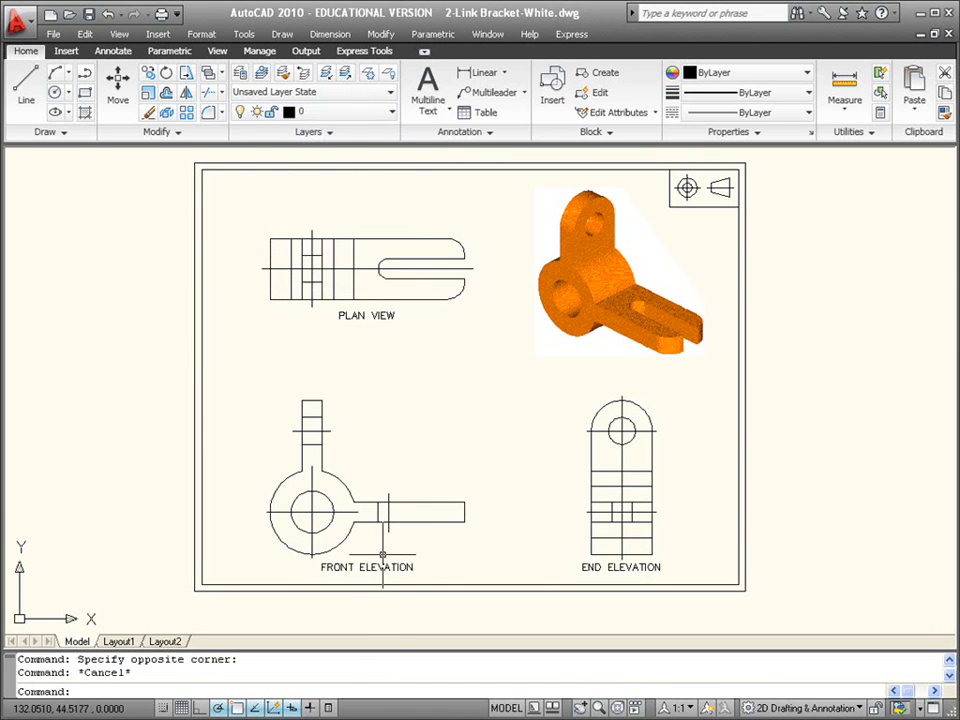
click(333, 707)
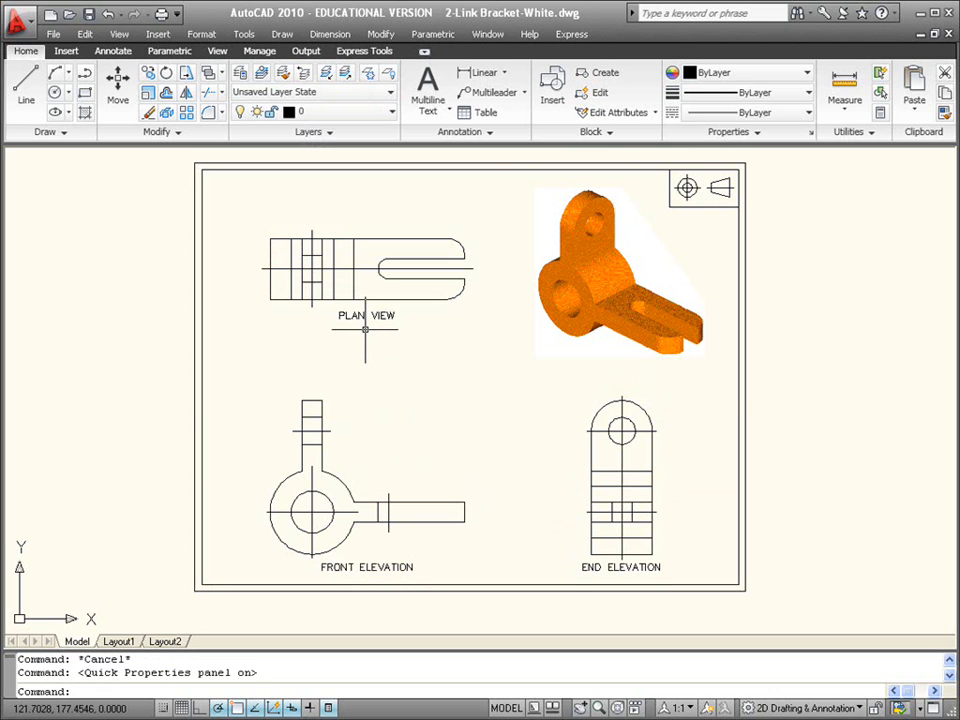
- Move all centre lines in the plan view, front elevation and end elevation onto the CENTRE LINE layer
click(312, 273)
click(346, 269)
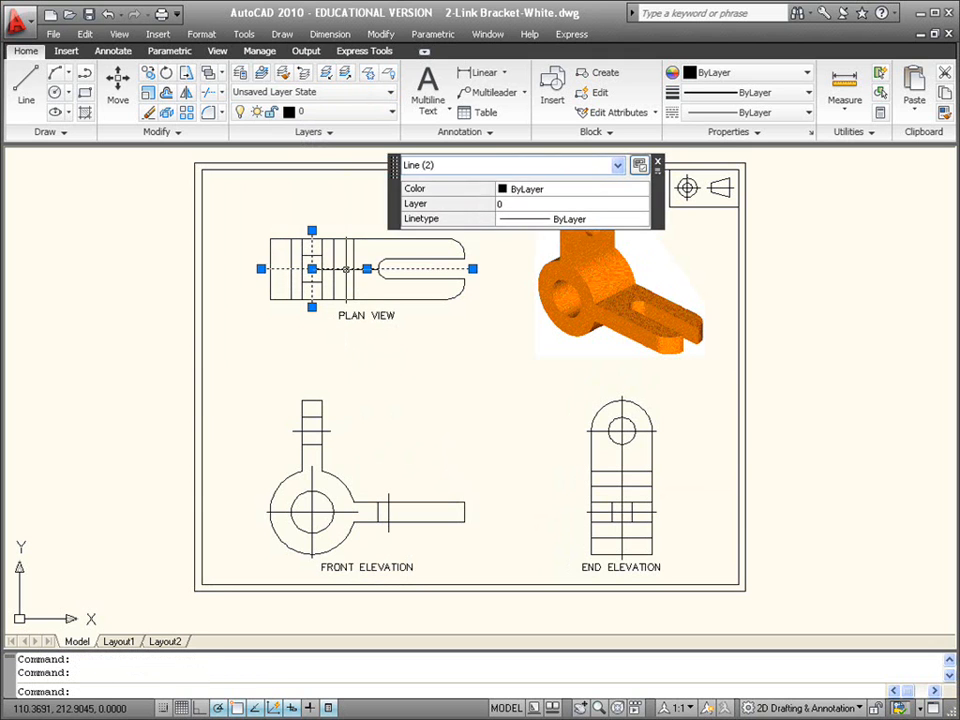
click(312, 431)
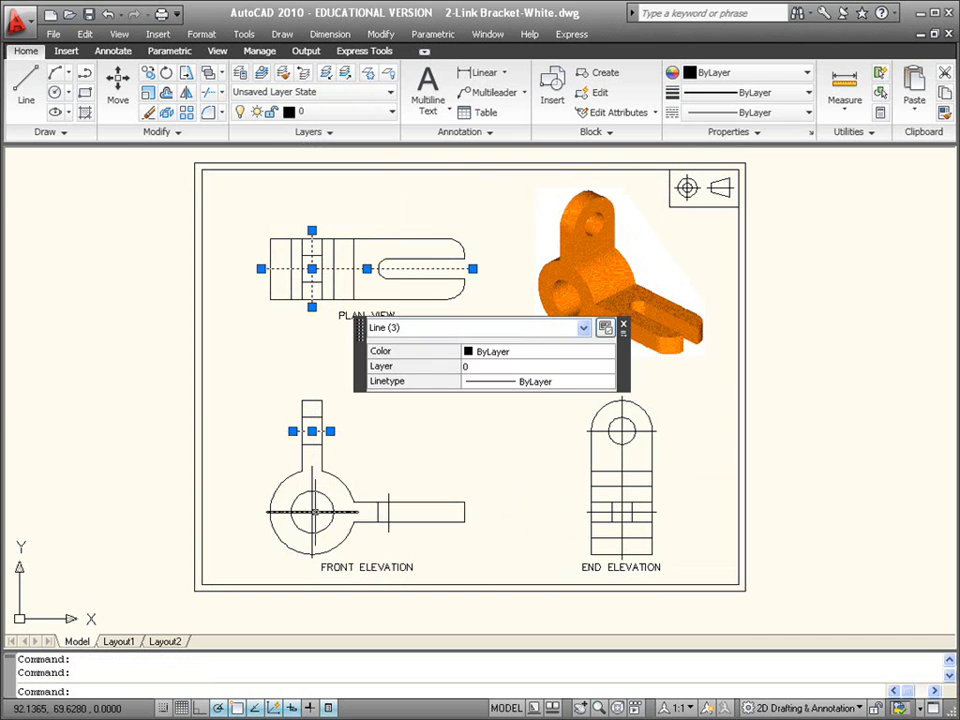
click(318, 516)
click(306, 508)
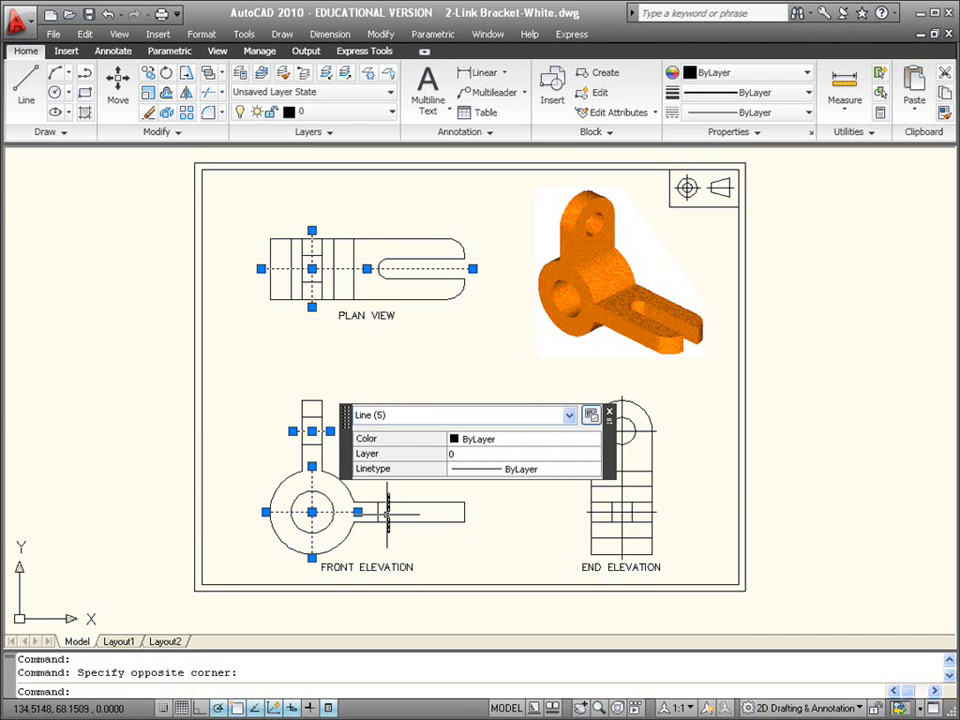
click(388, 512)
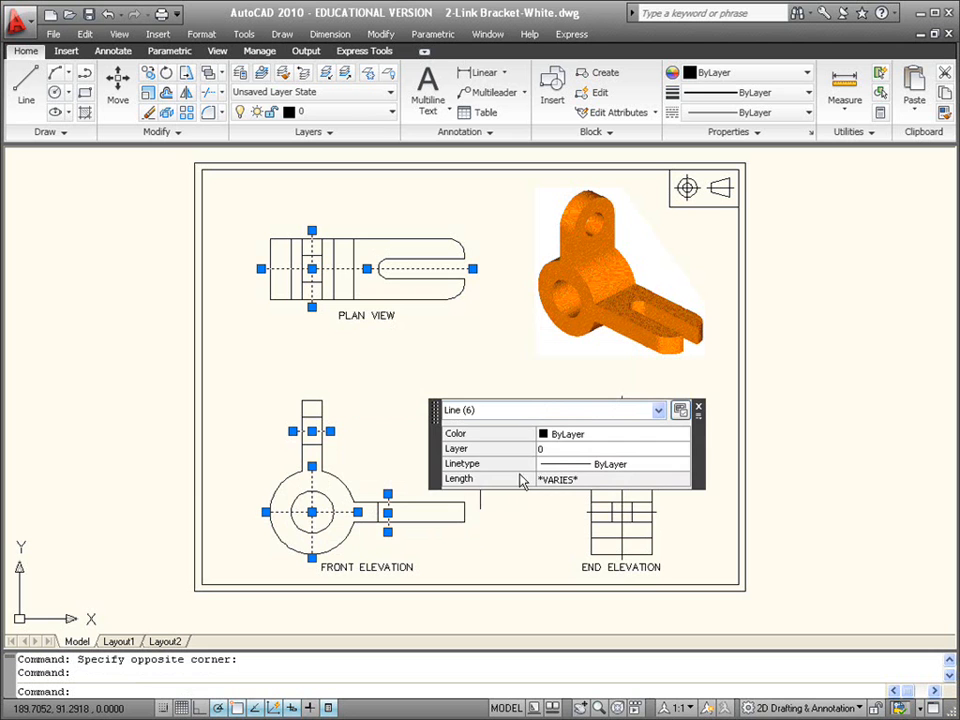
click(622, 470)
click(640, 512)
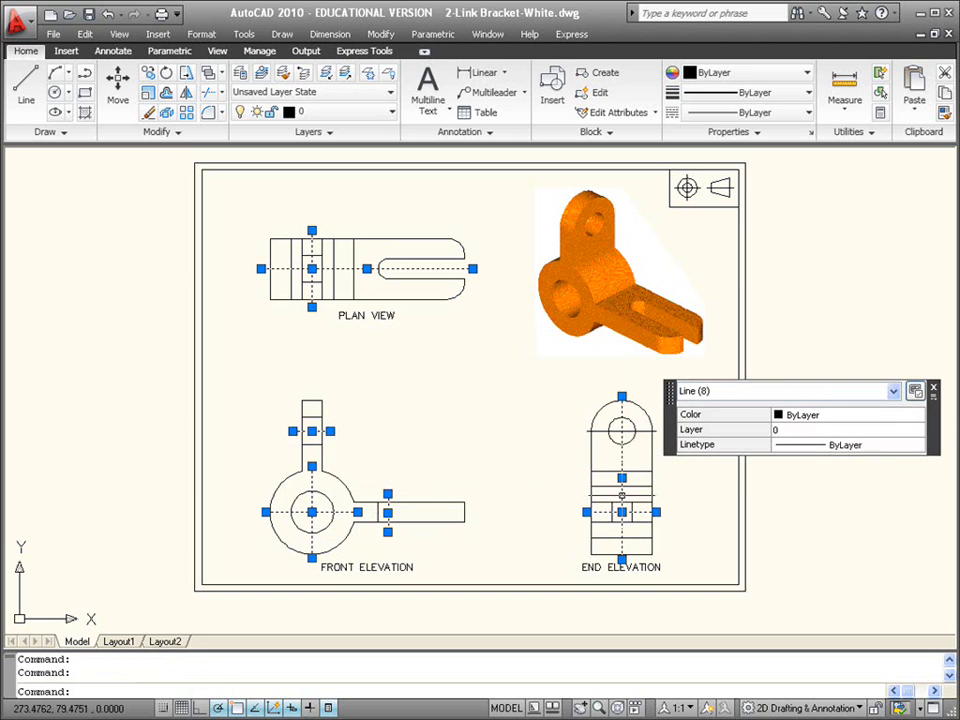
click(640, 431)
mouse_move(682, 340)
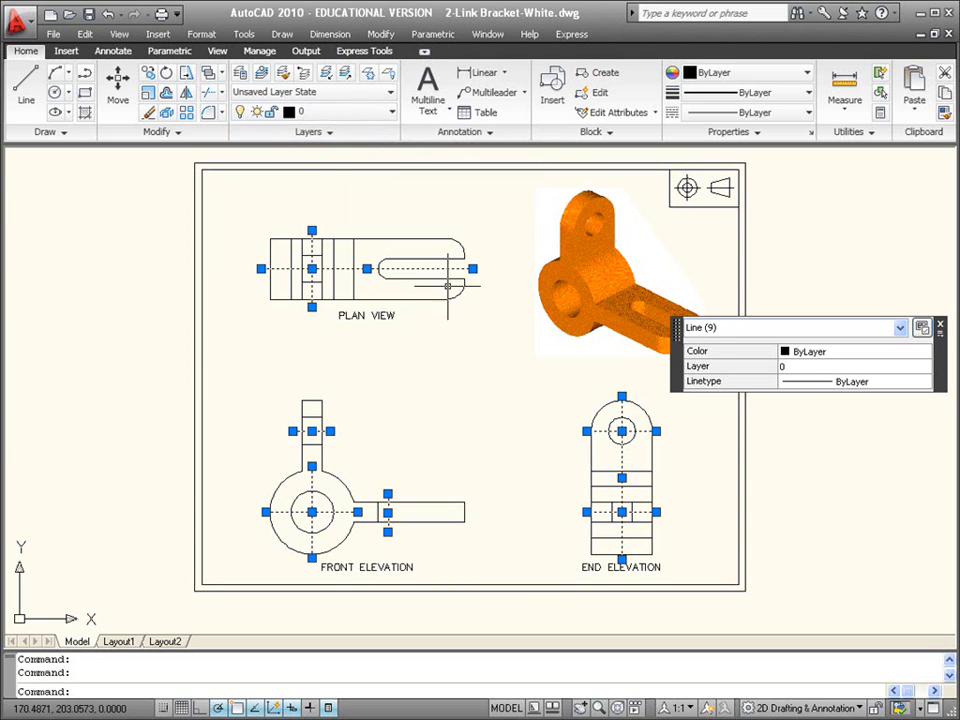
mouse_move(675, 382)
drag(677, 379, 644, 252)
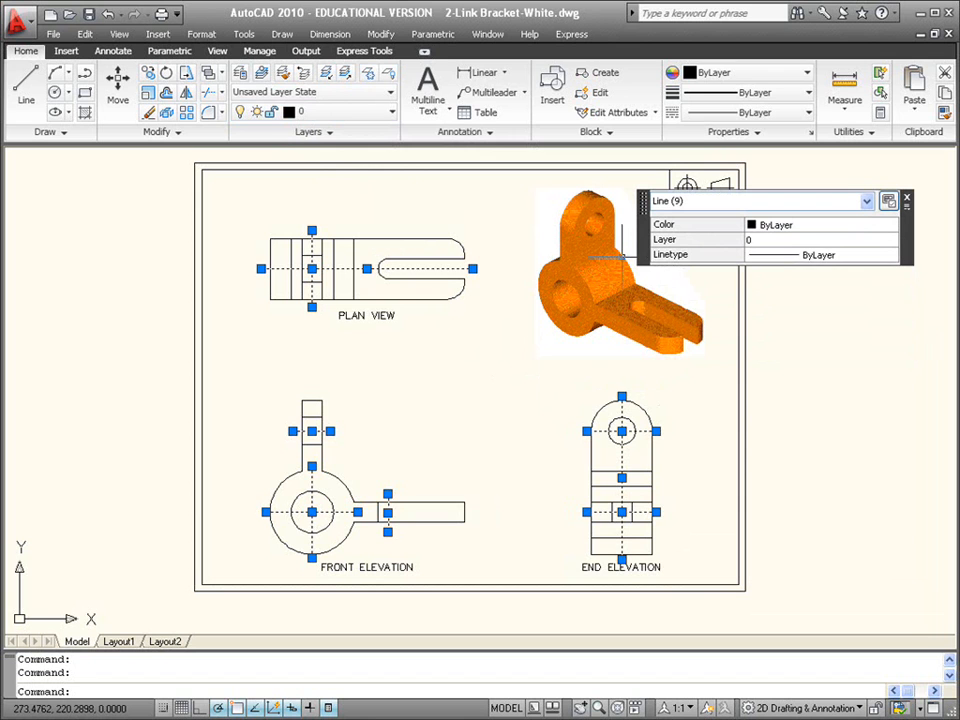
mouse_move(652, 252)
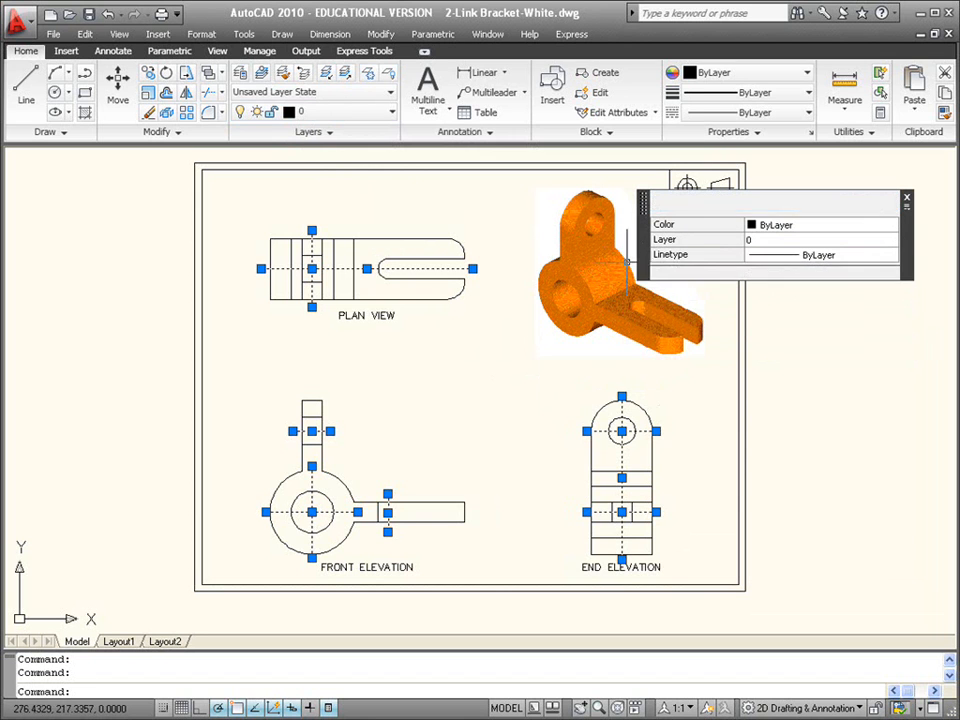
click(820, 242)
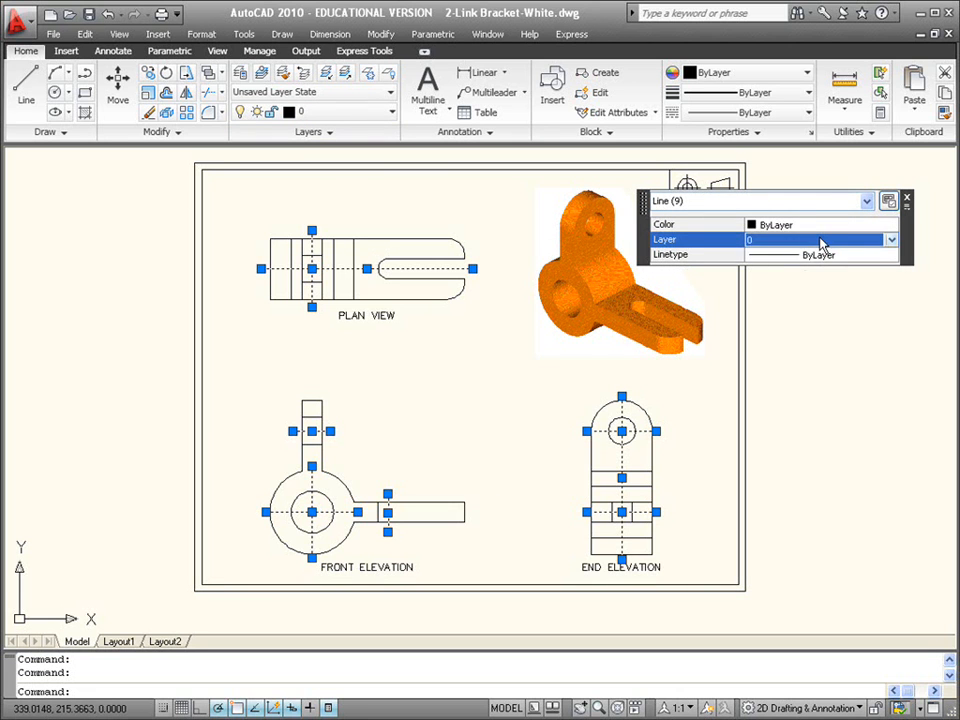
click(821, 244)
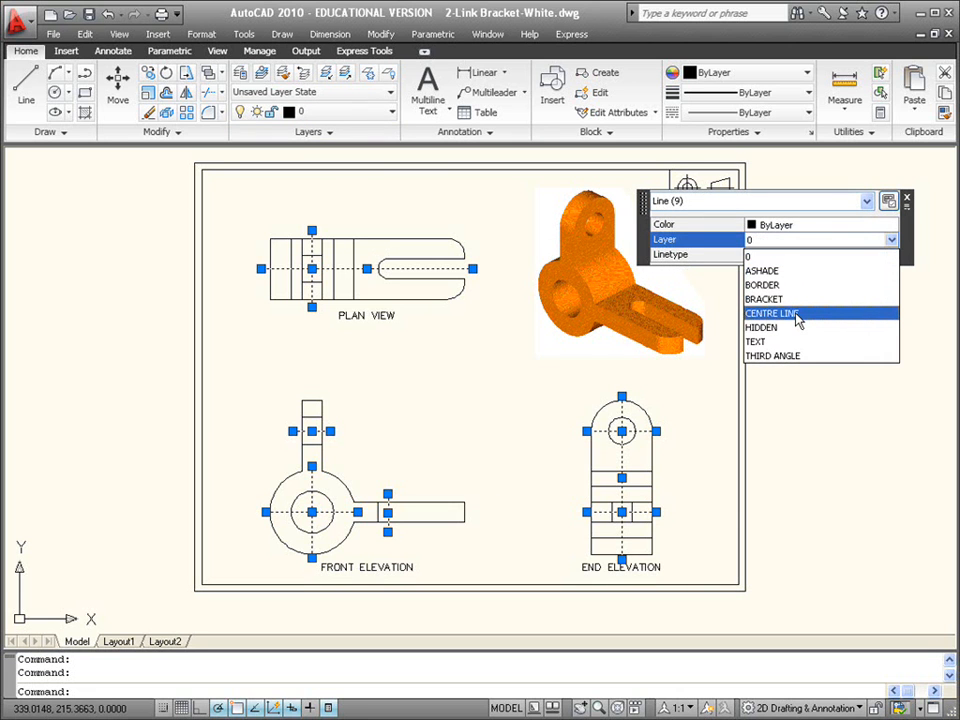
click(786, 313)
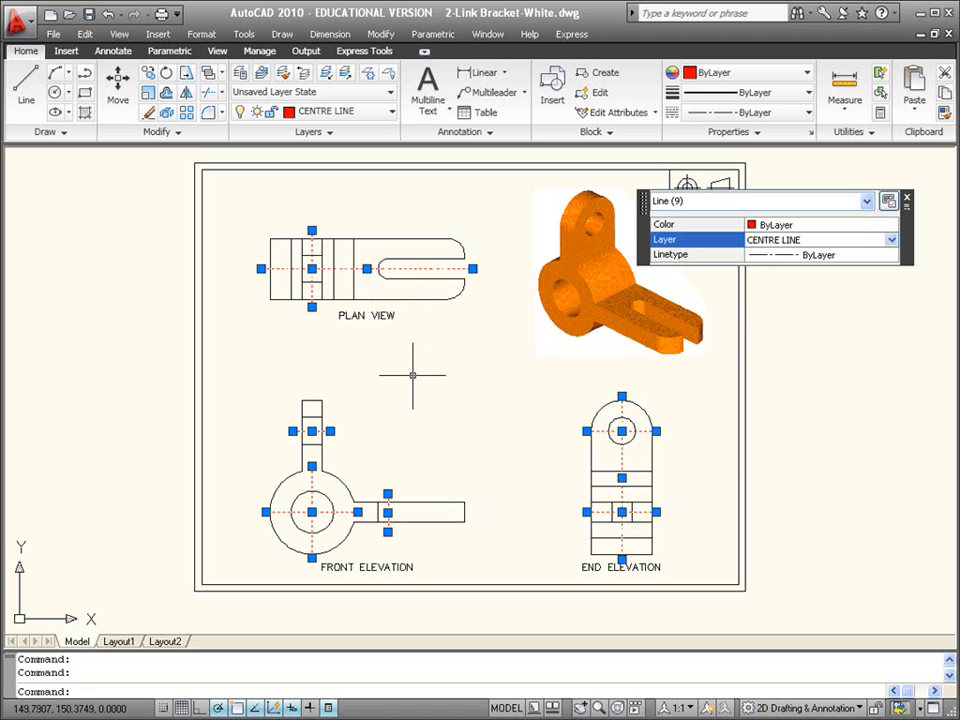
key(Escape)
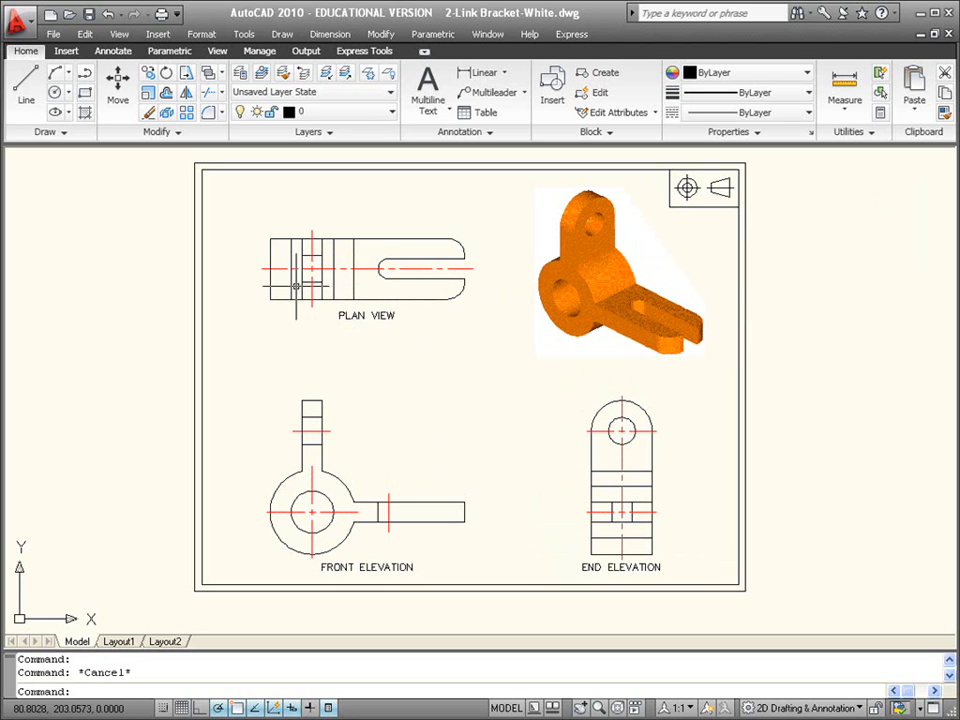
- Move the hidden-detail lines in the plan view, front elevation and end elevation onto the HIDDEN layer
scroll(295, 280, up, 6)
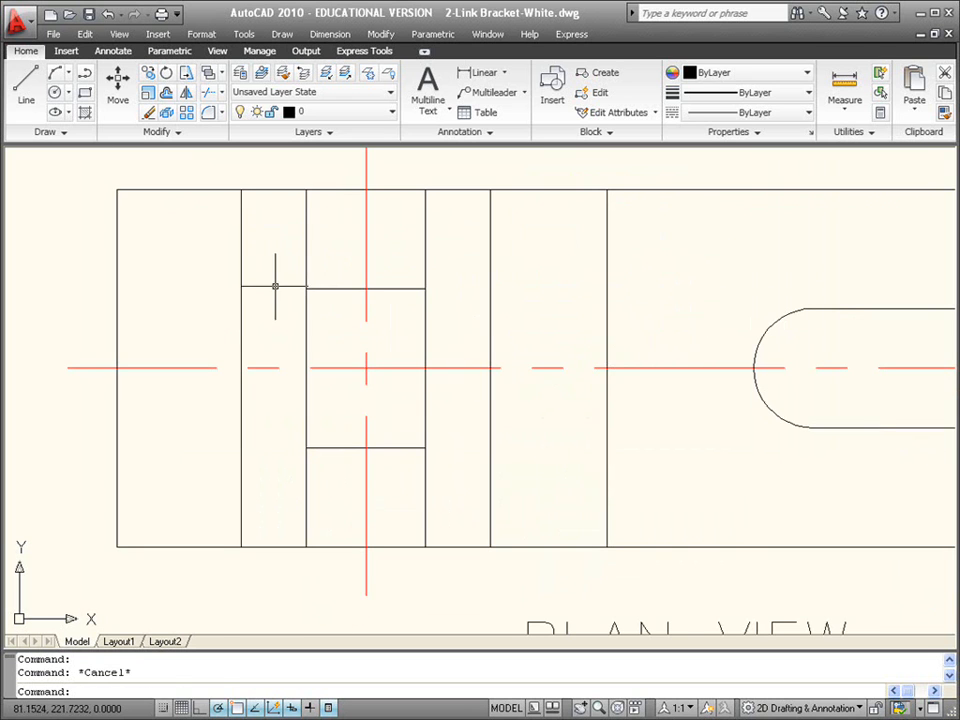
drag(328, 247, 180, 257)
click(336, 288)
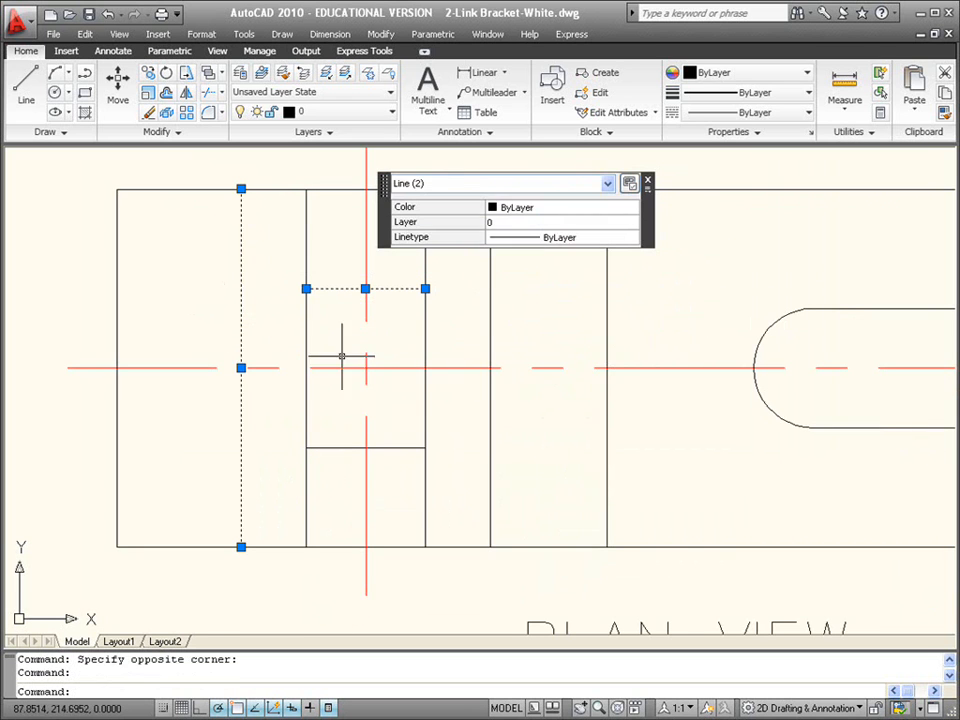
click(343, 447)
click(489, 424)
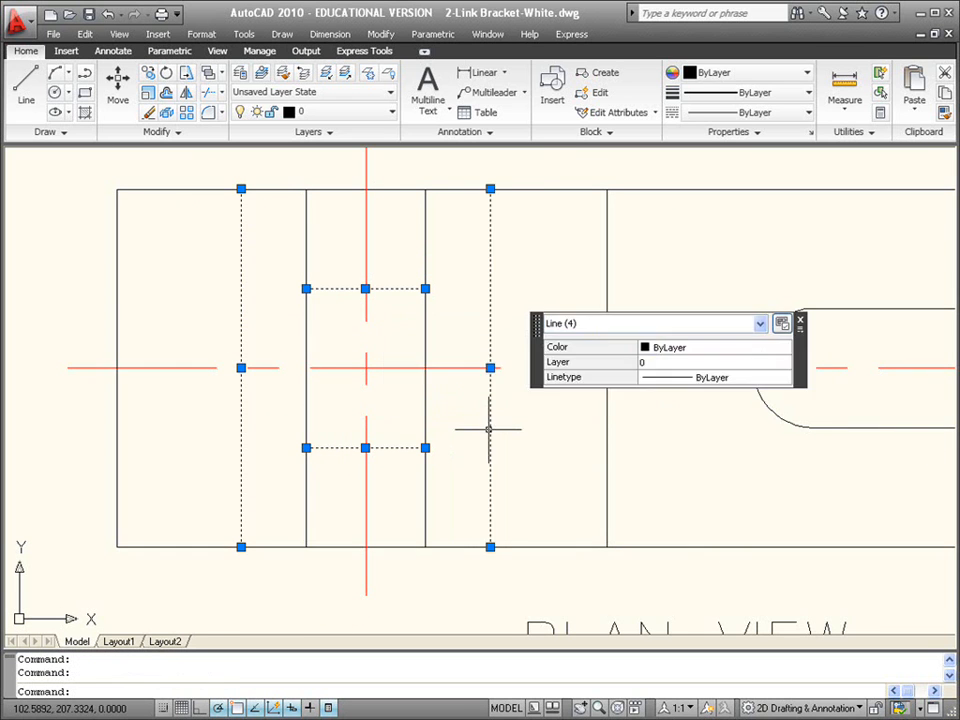
scroll(489, 424, down, 5)
middle_drag(521, 605, 422, 432)
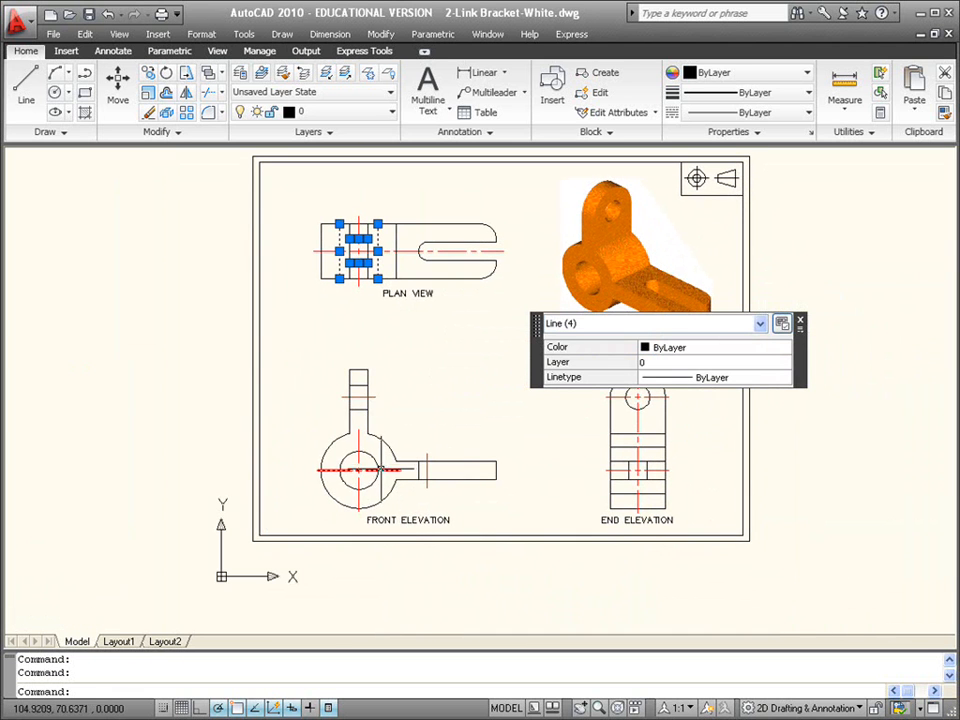
click(358, 408)
click(359, 385)
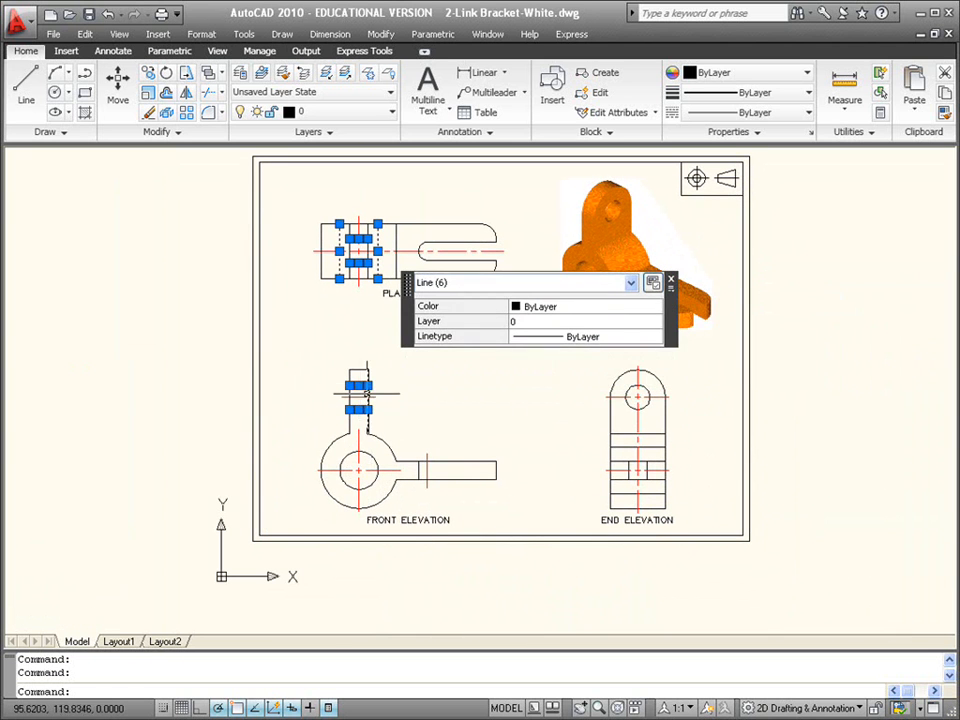
click(427, 470)
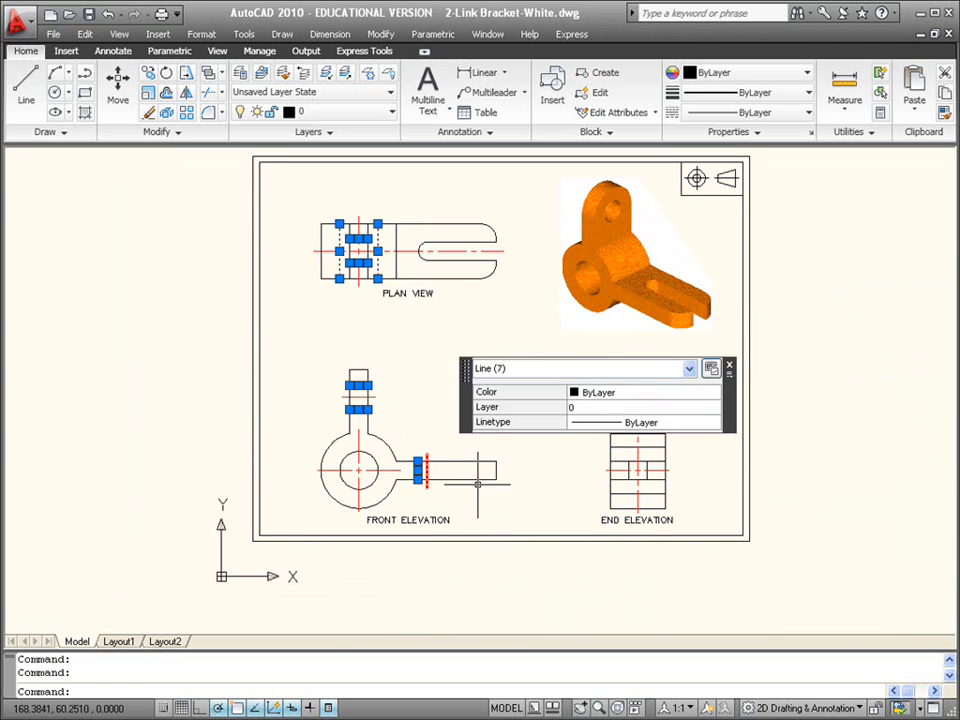
click(622, 490)
click(618, 447)
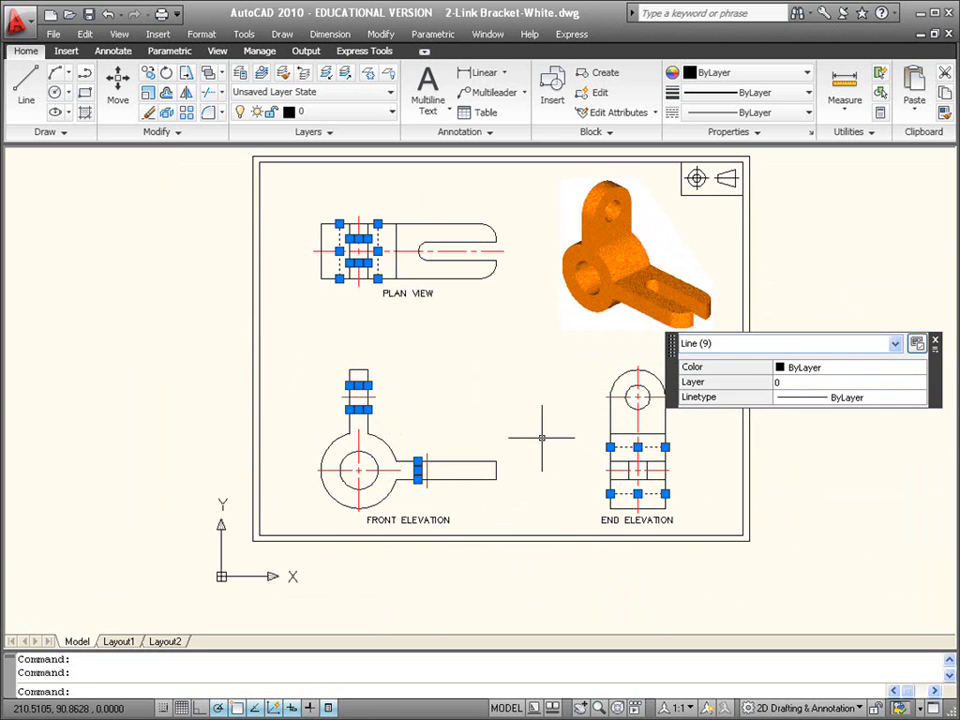
click(345, 118)
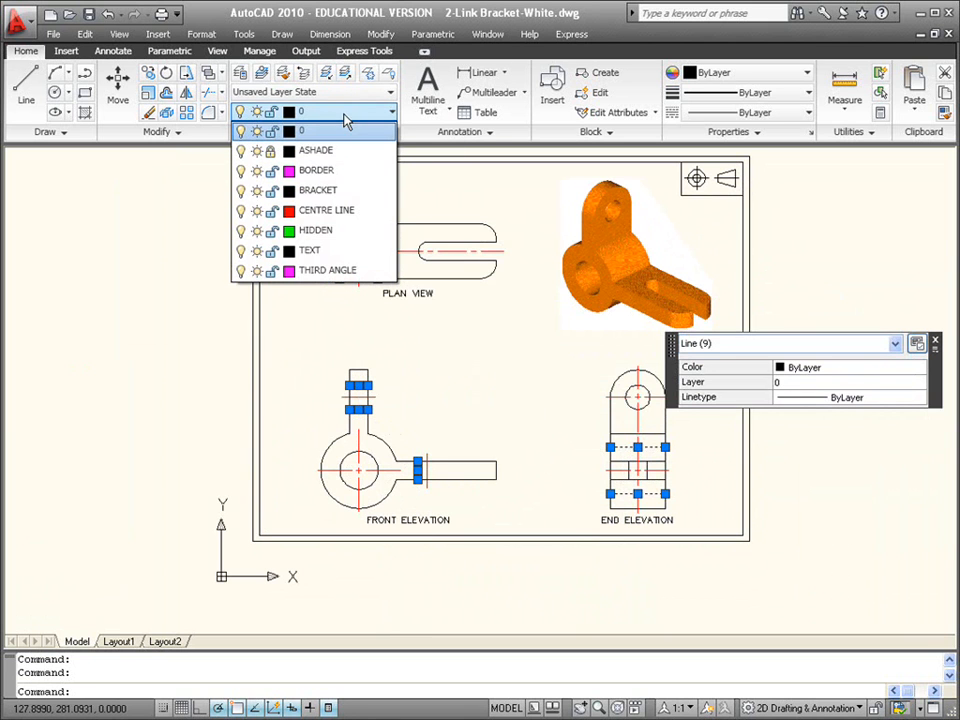
click(318, 231)
key(Escape)
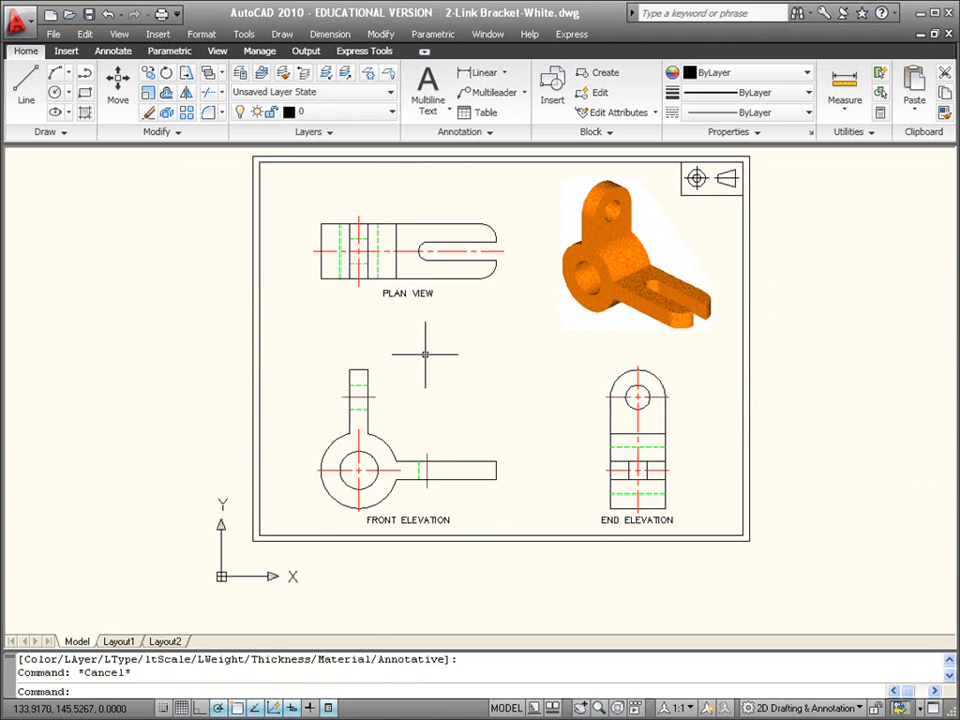
- Examine the centre and hidden linetypes in the plan view up close and review the available layers
scroll(334, 213, up, 7)
scroll(334, 217, down, 2)
middle_drag(414, 268, 285, 306)
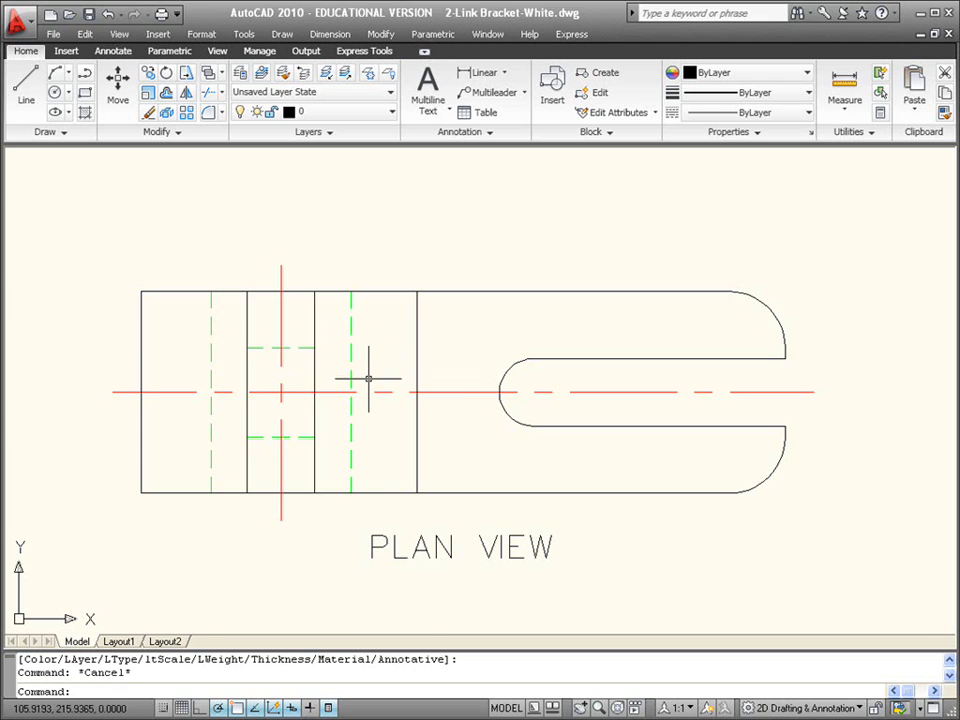
scroll(372, 381, down, 5)
middle_drag(445, 443, 397, 369)
scroll(399, 381, up, 2)
scroll(397, 381, down, 3)
scroll(399, 379, up, 2)
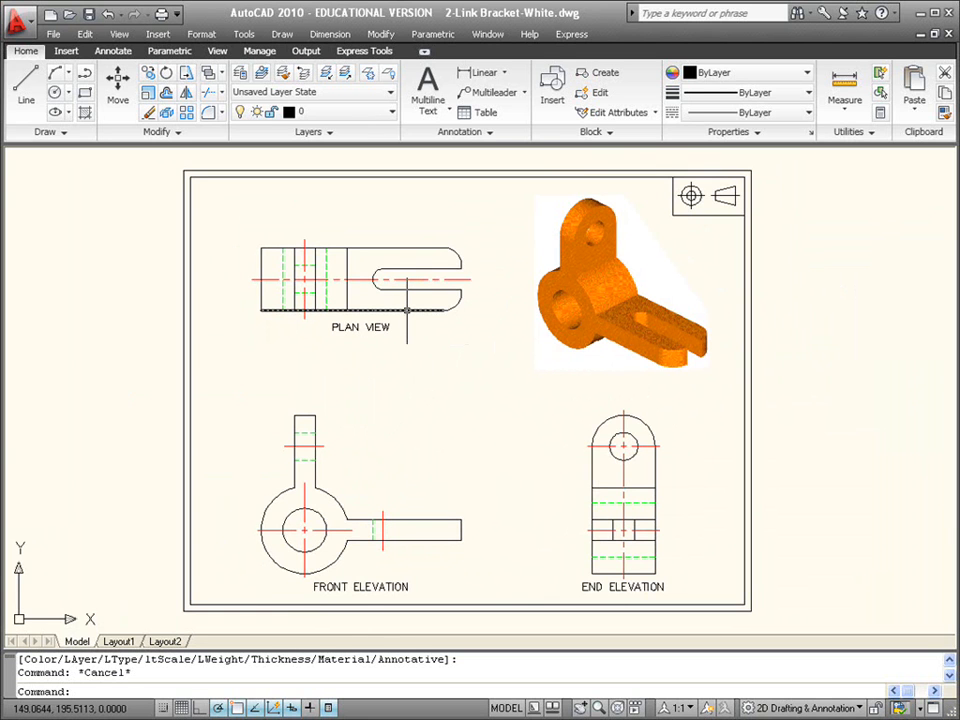
click(356, 117)
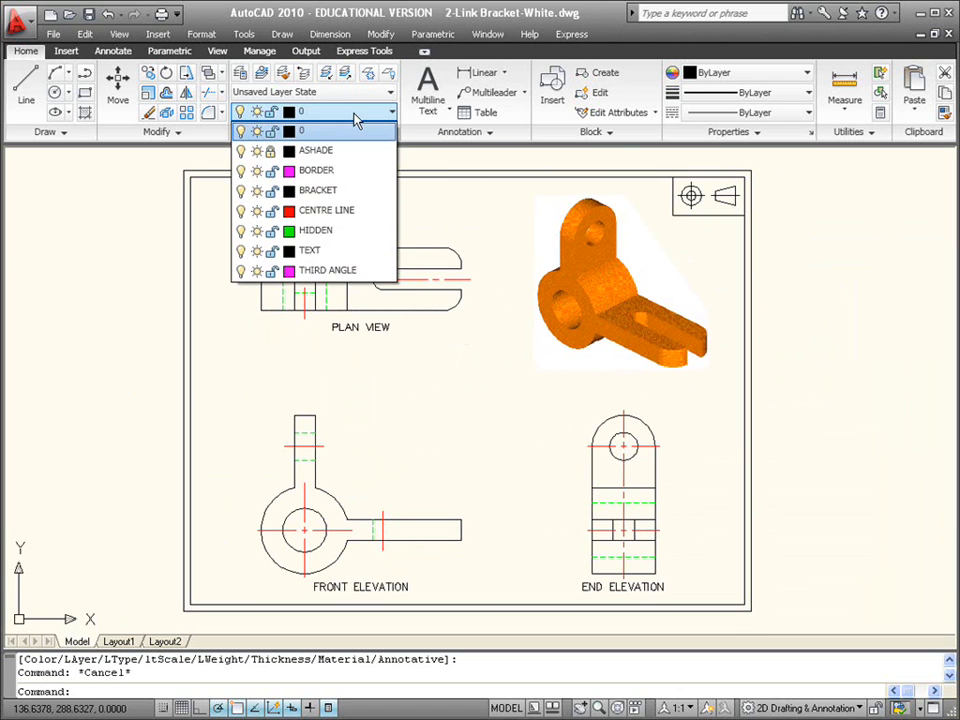
click(439, 349)
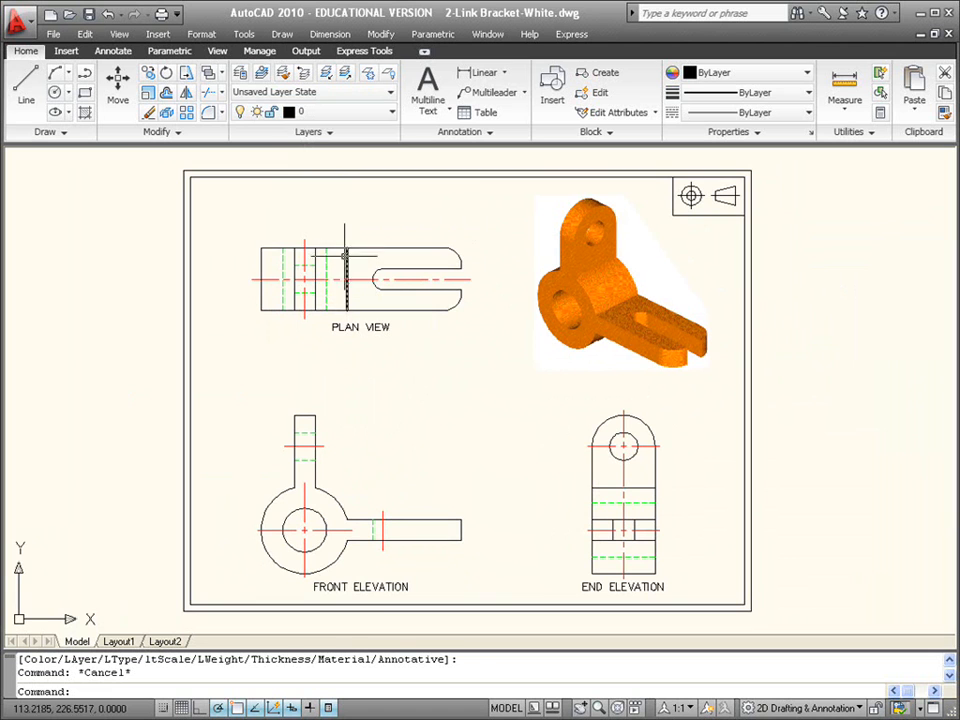
- Freeze the CENTRE LINE and HIDDEN layers
click(332, 113)
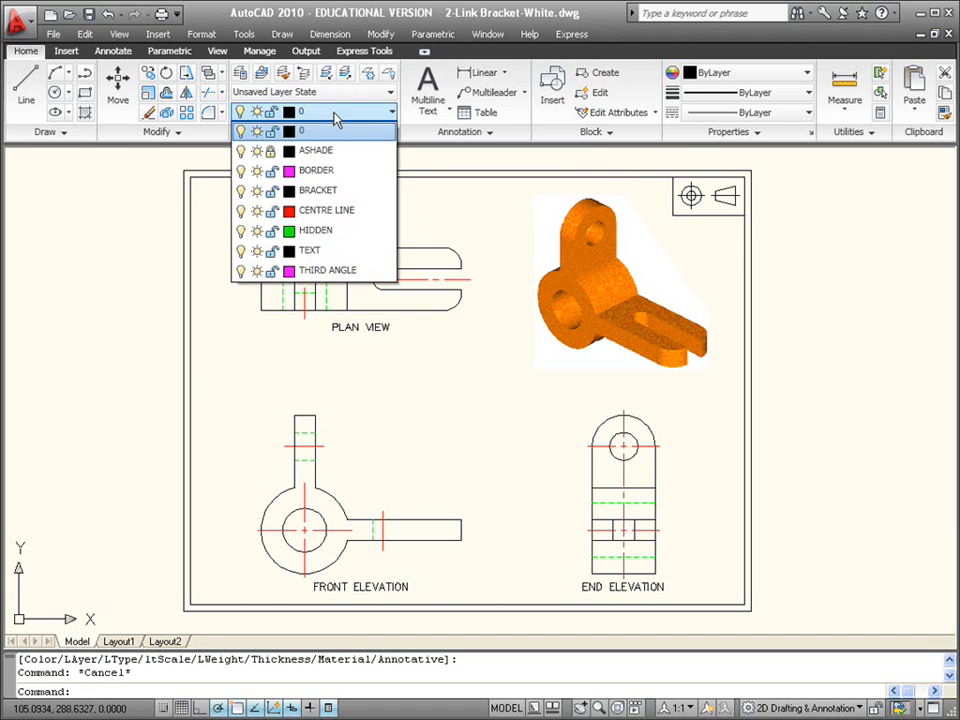
click(257, 211)
click(257, 231)
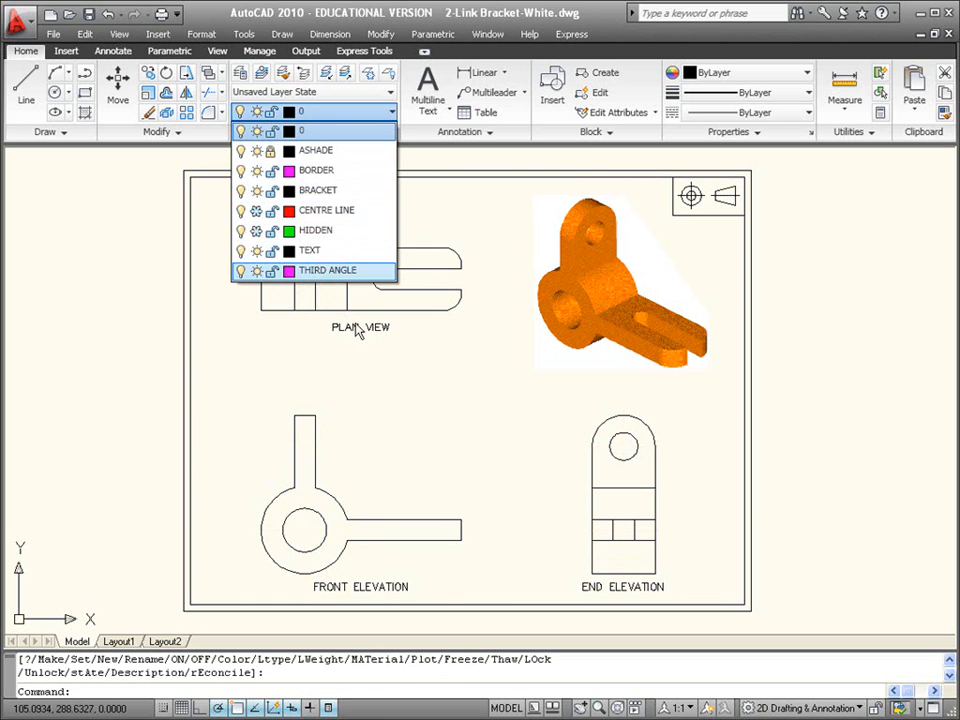
click(387, 368)
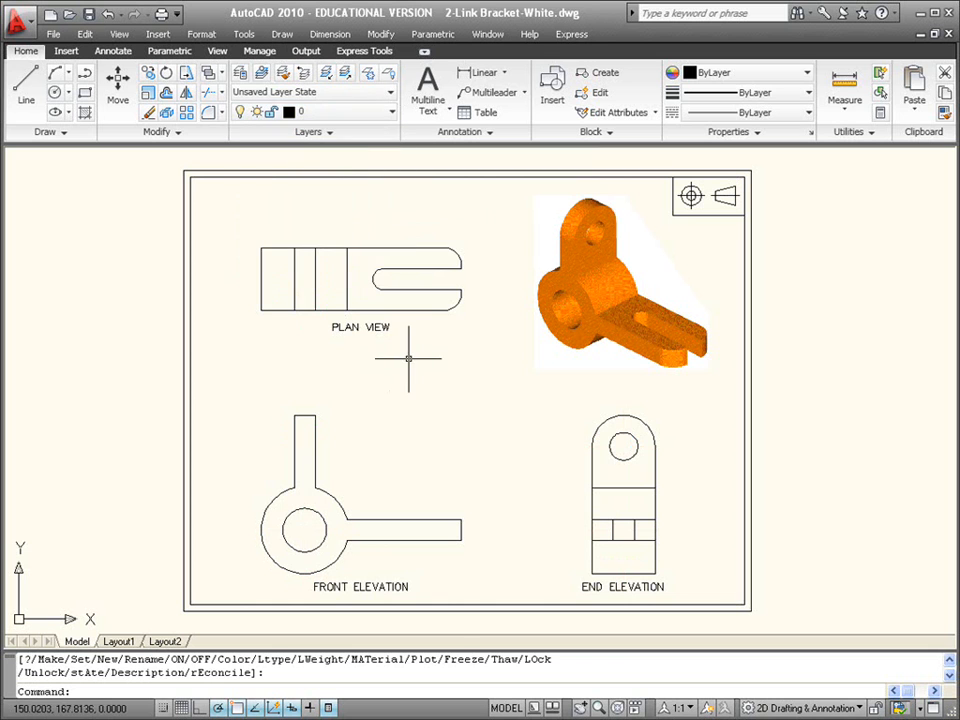
click(484, 222)
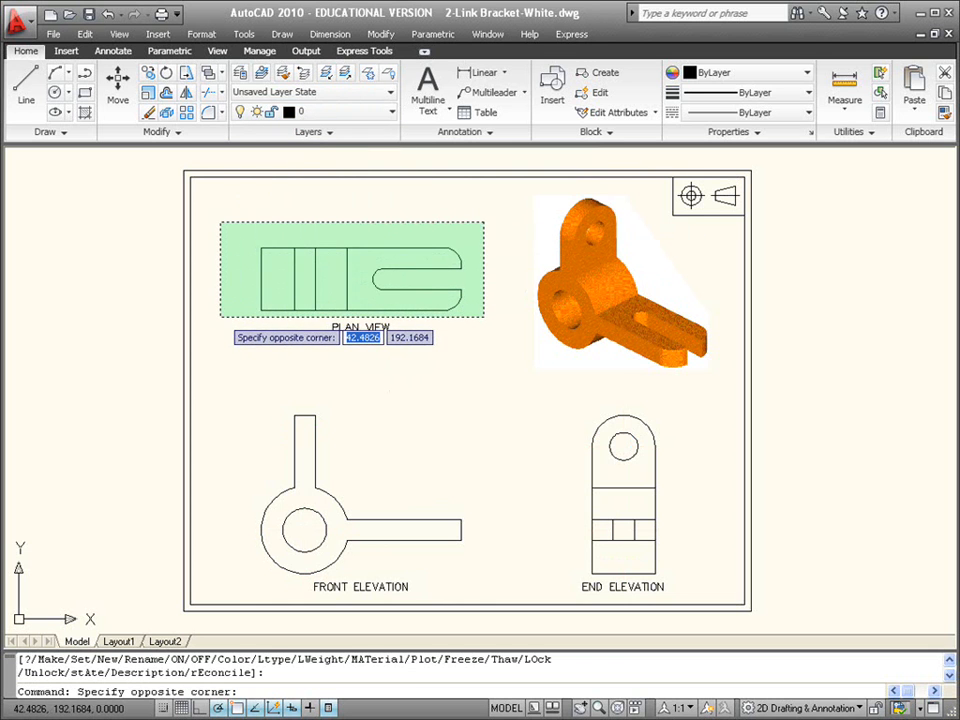
click(221, 317)
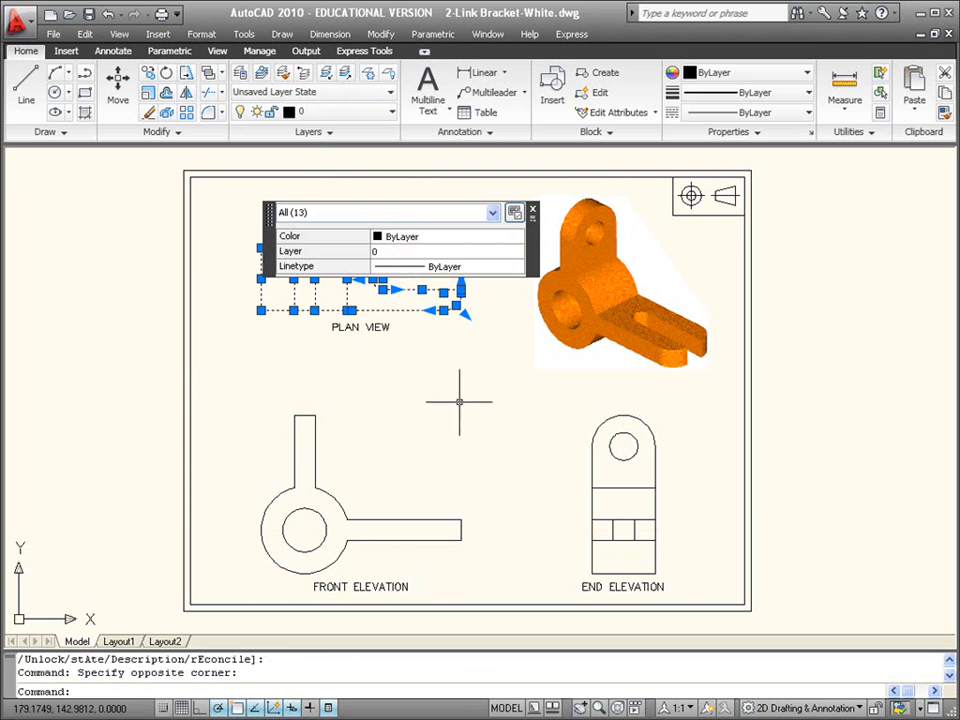
click(663, 399)
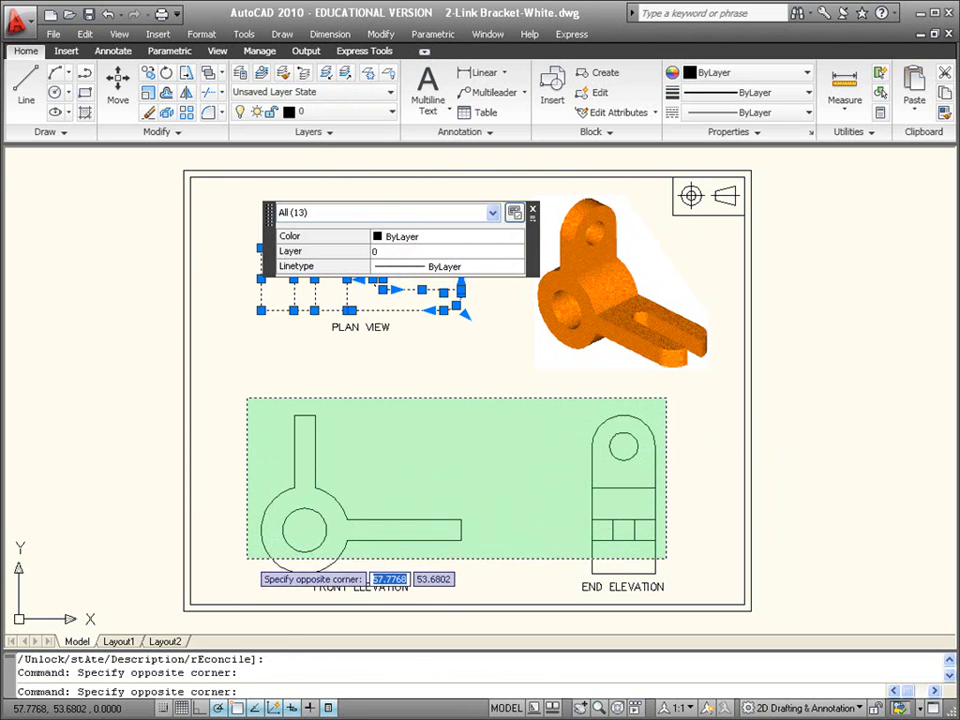
click(246, 577)
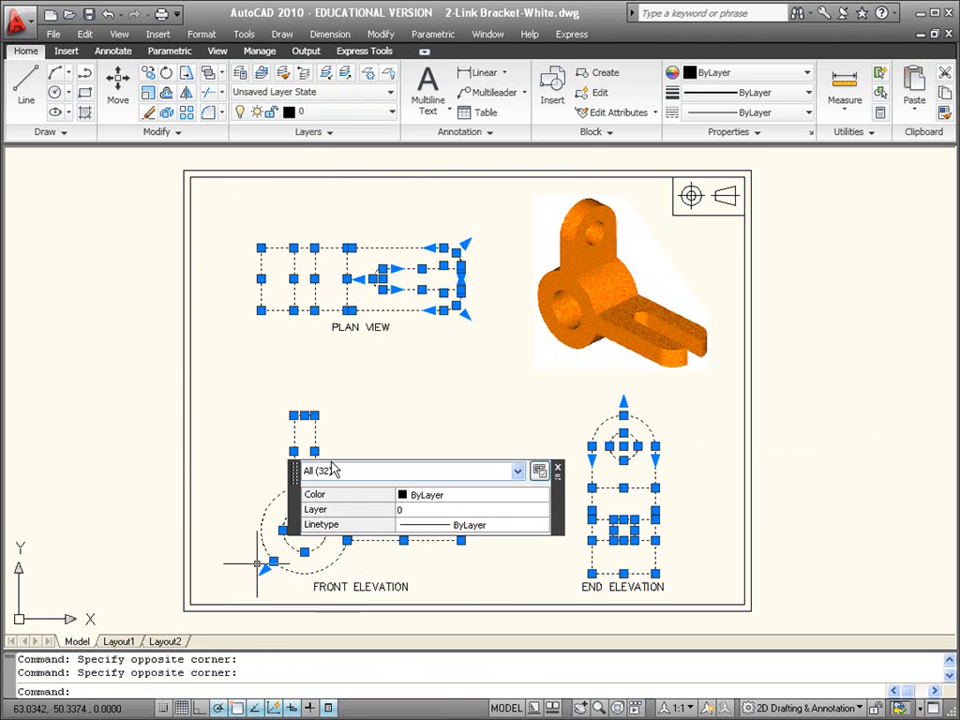
click(461, 514)
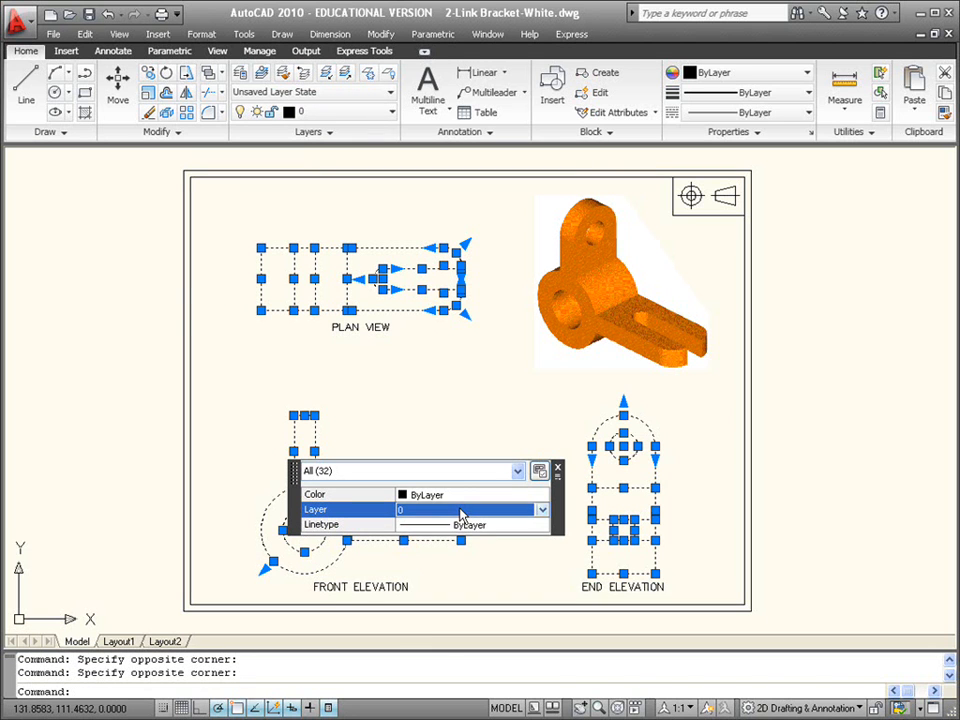
click(461, 514)
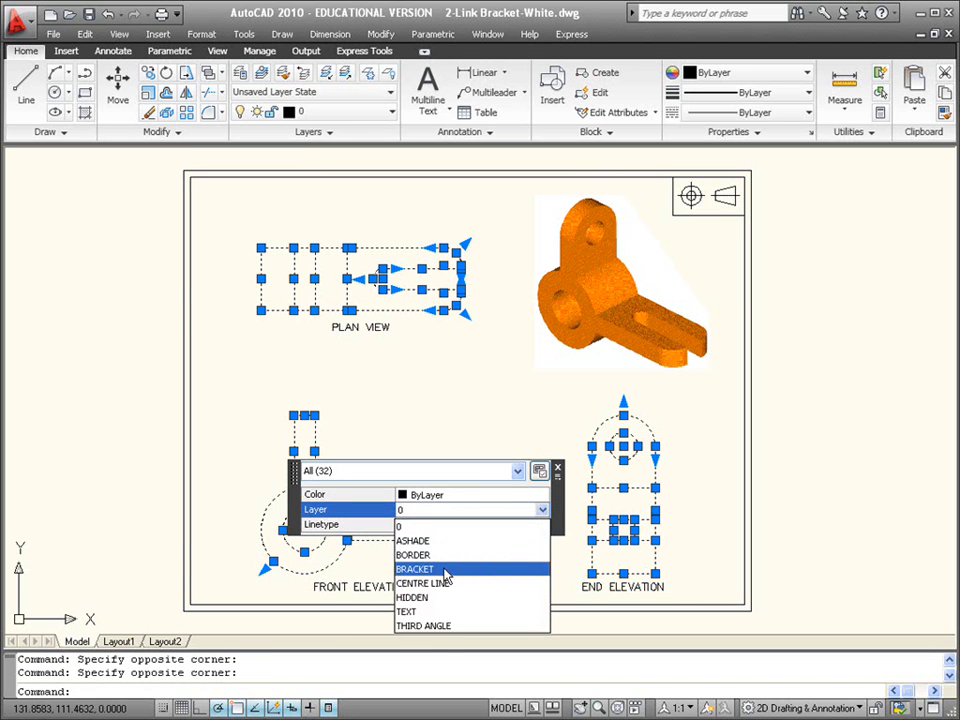
key(Escape)
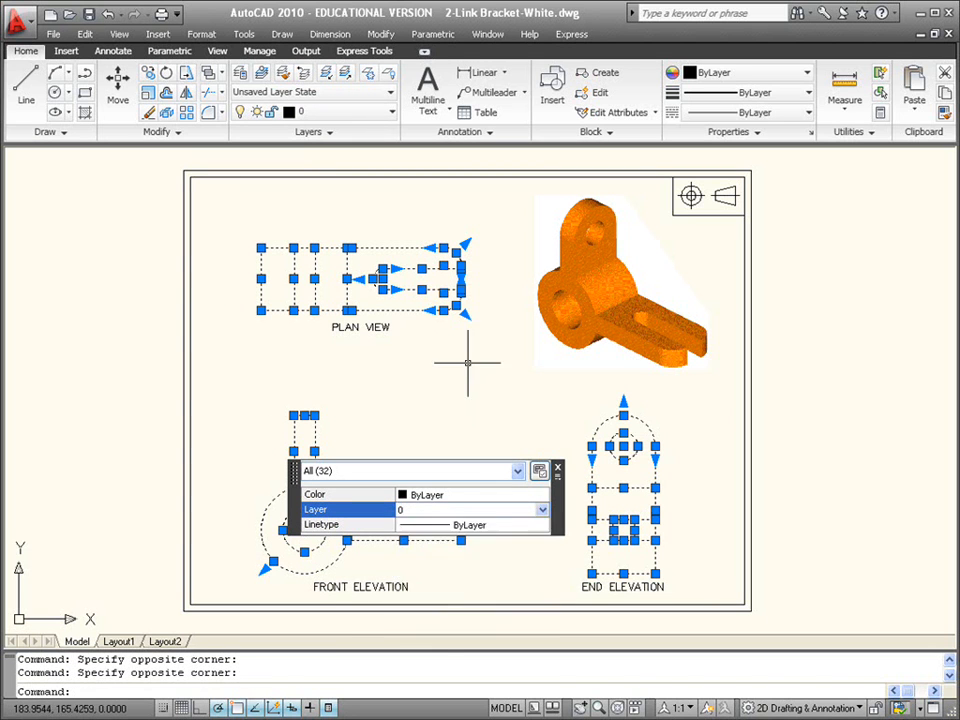
key(Escape)
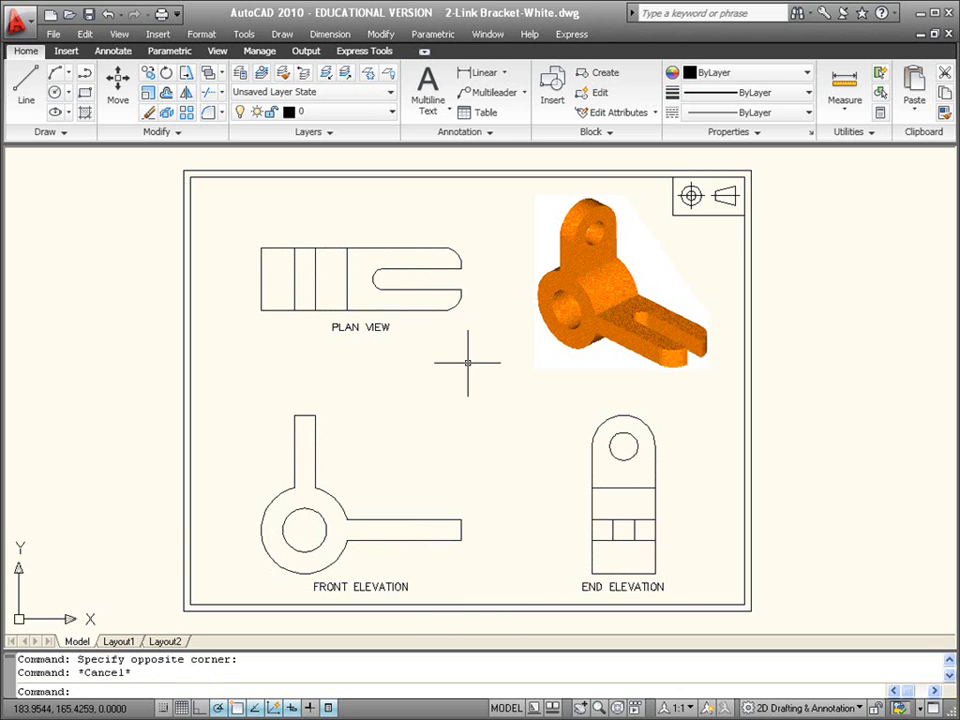
- Thaw the CENTRE LINE and HIDDEN layers
click(329, 111)
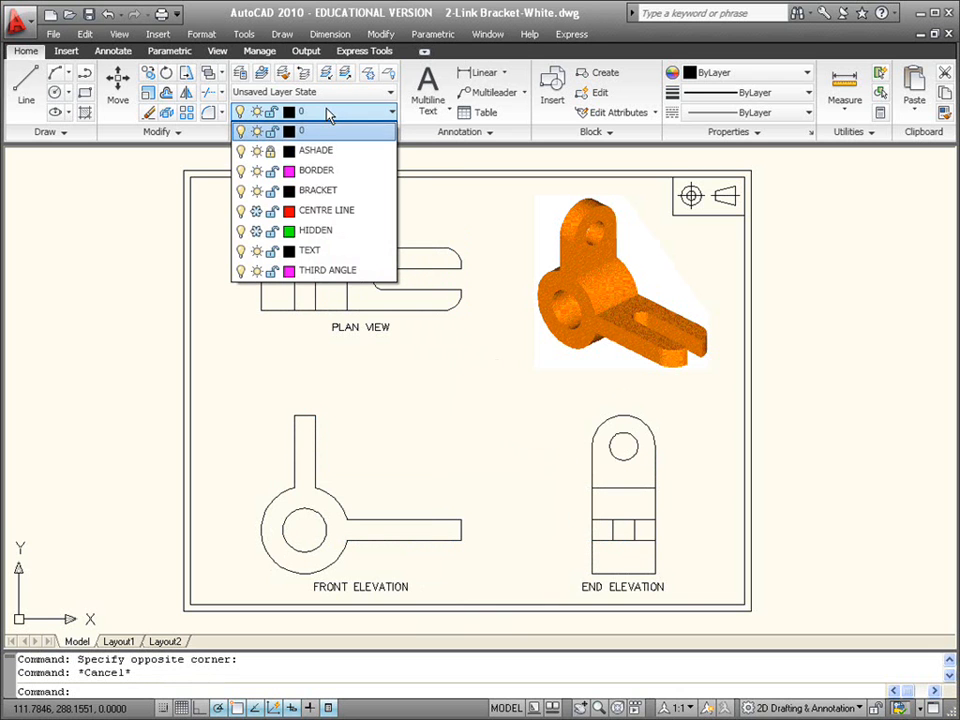
click(255, 212)
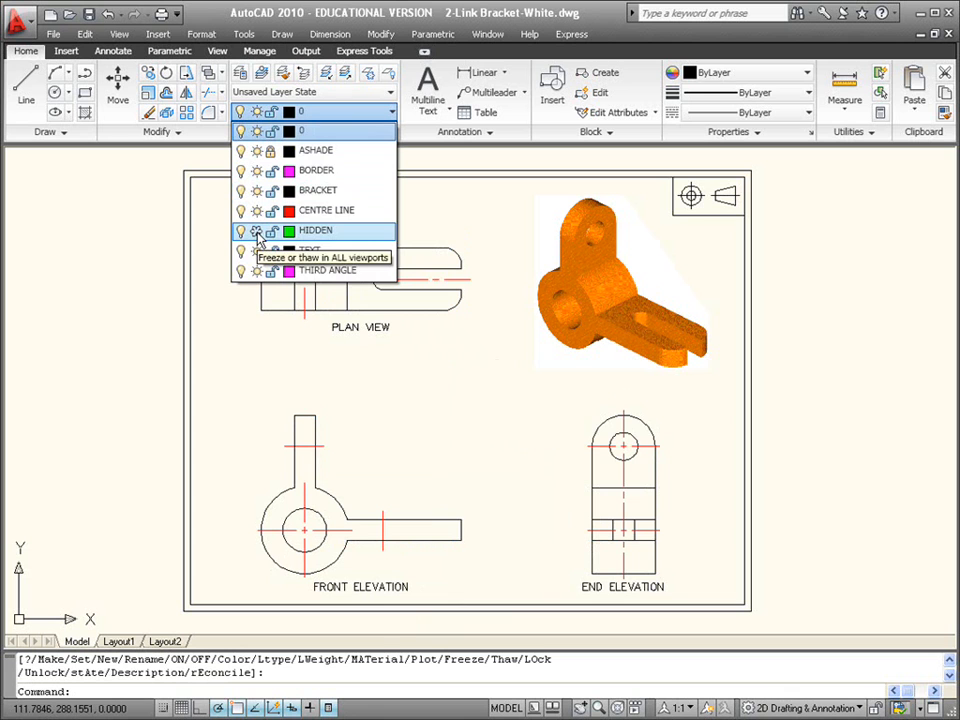
click(256, 231)
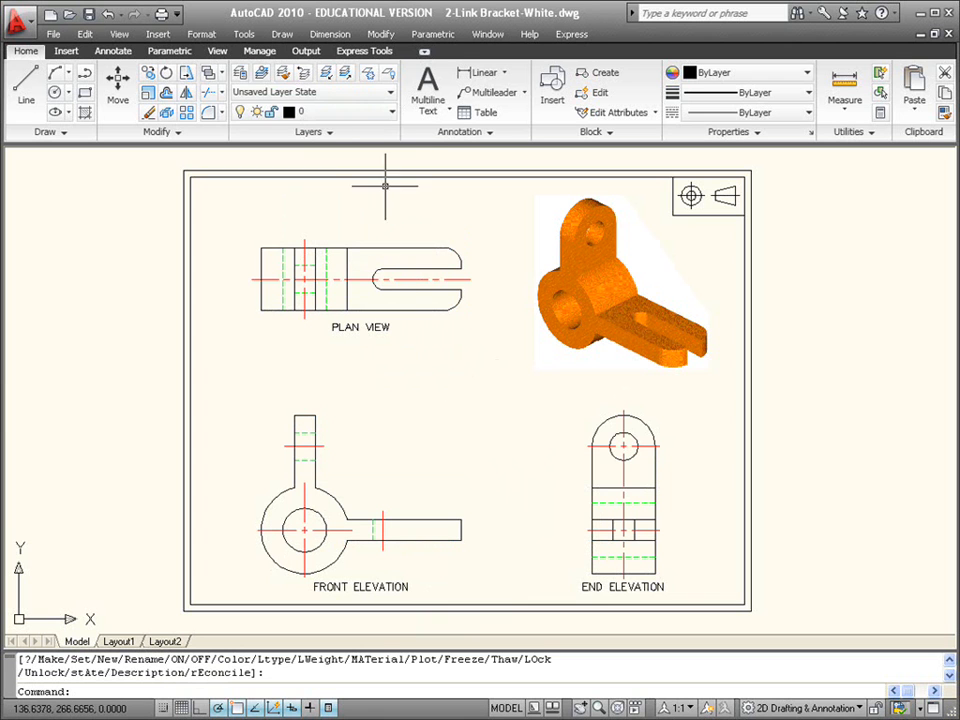
- Turn off the CENTRE LINE and HIDDEN layers
click(343, 112)
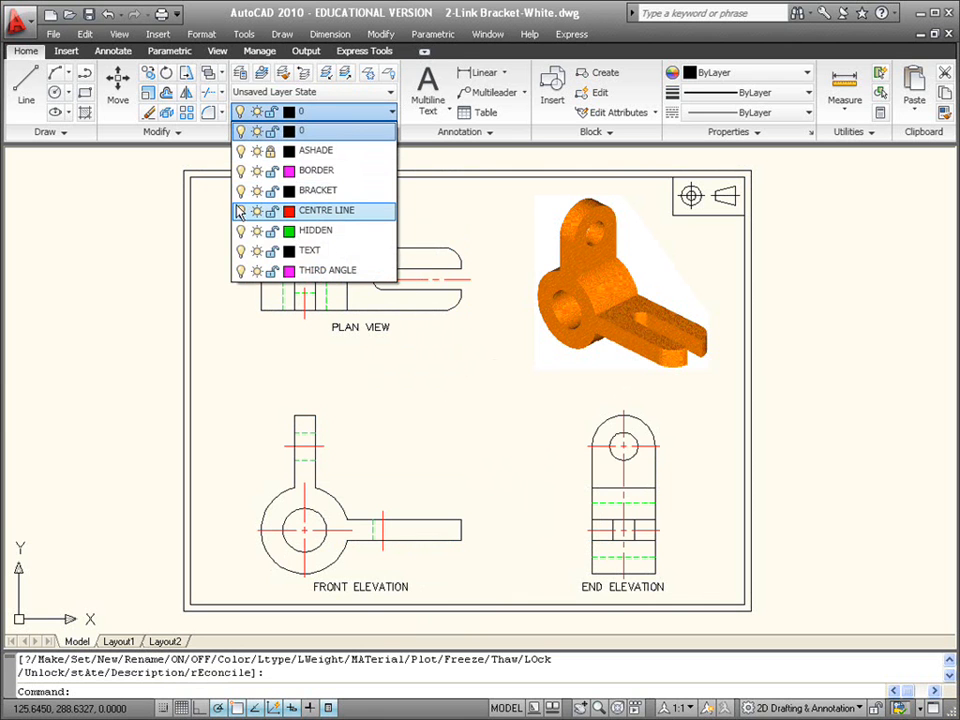
click(241, 211)
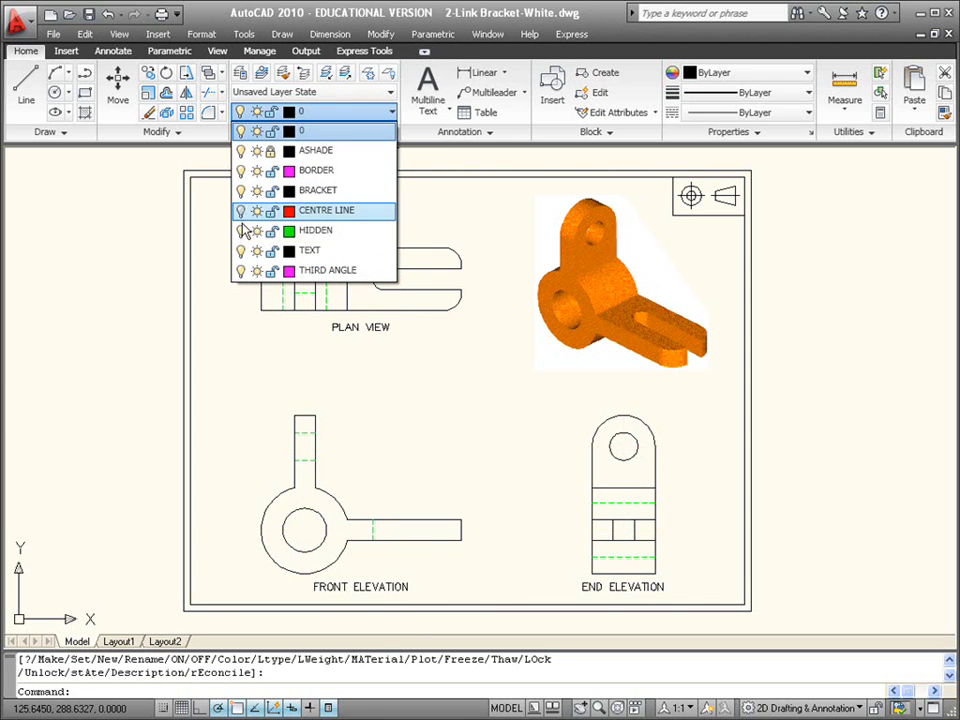
click(241, 230)
click(455, 397)
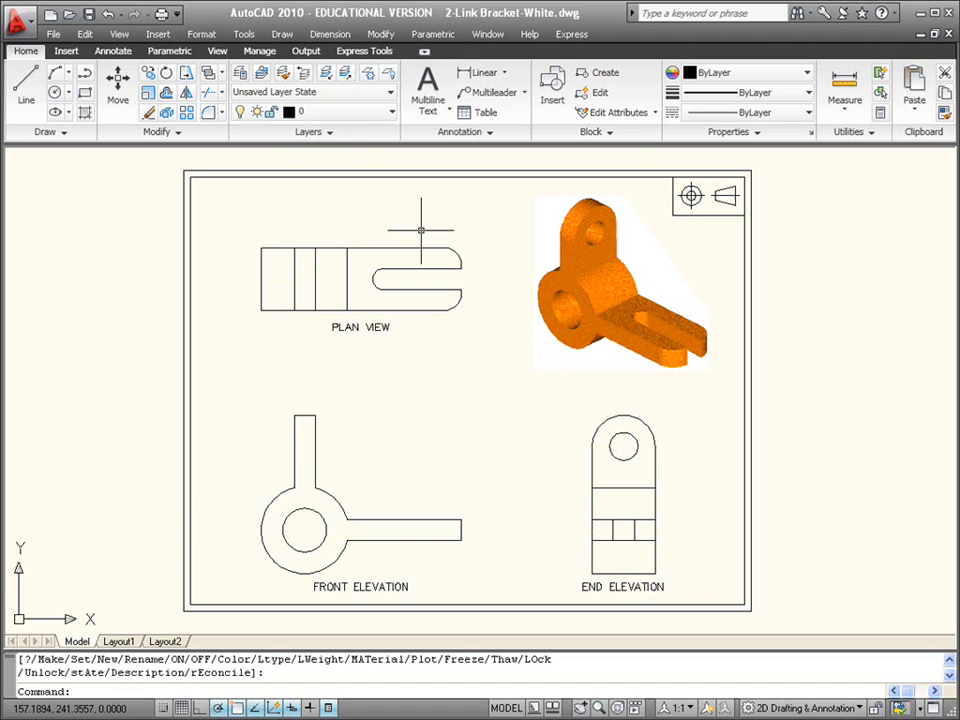
click(342, 119)
click(343, 128)
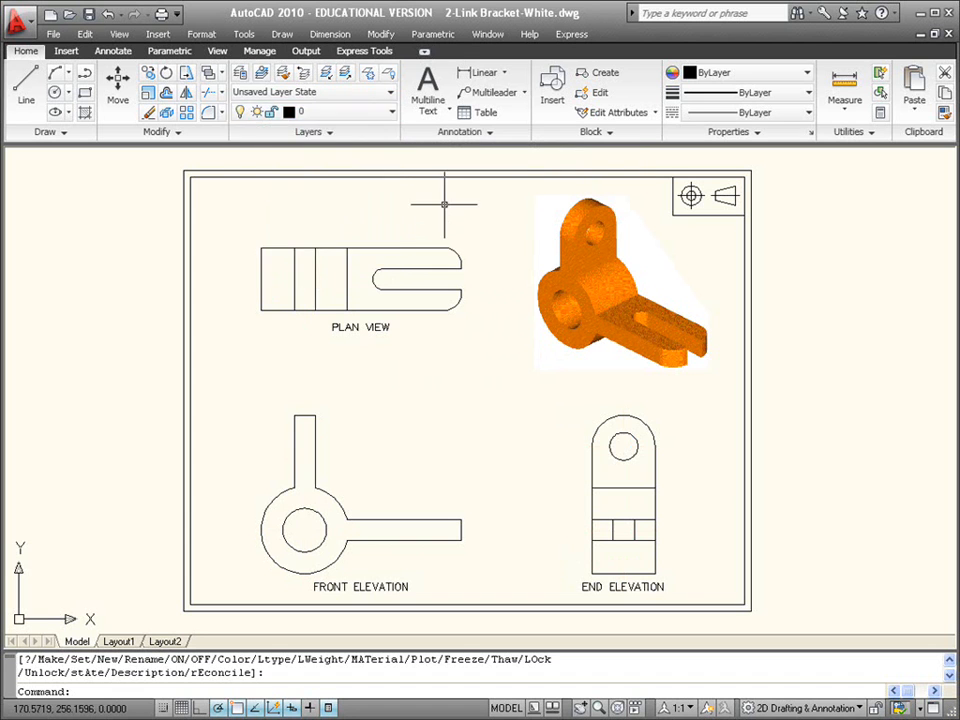
click(476, 214)
click(255, 326)
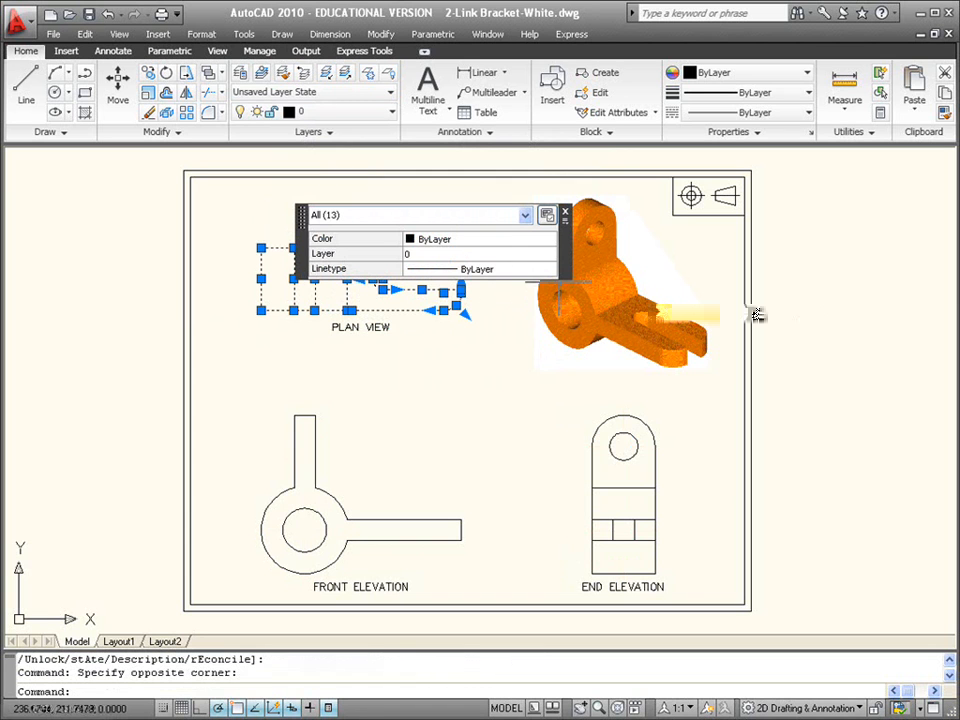
click(534, 259)
click(535, 261)
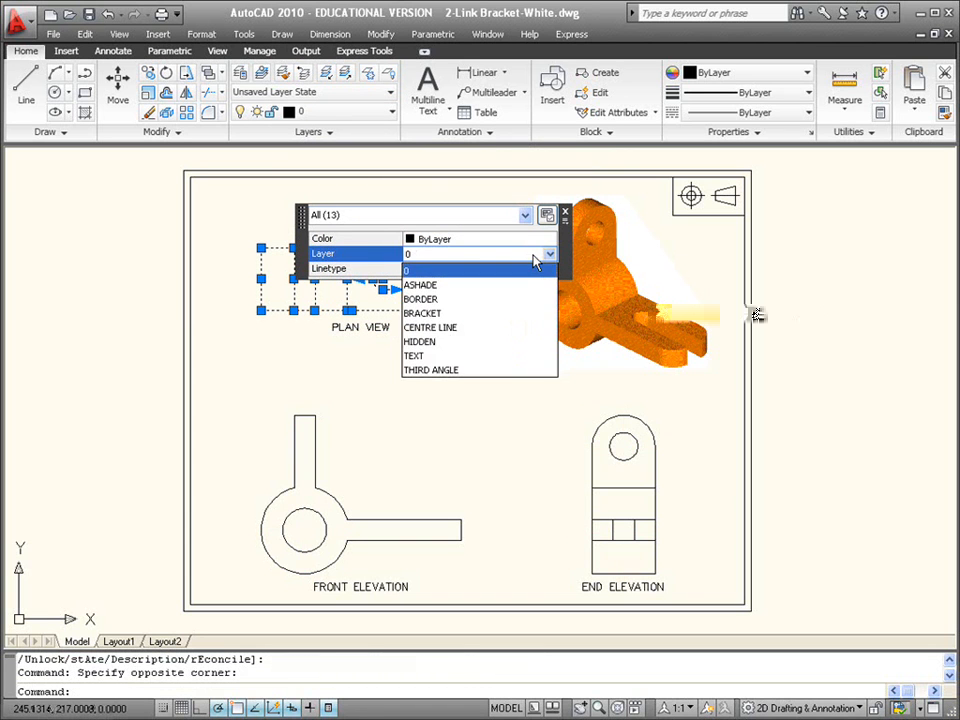
key(Escape)
key(Escape)
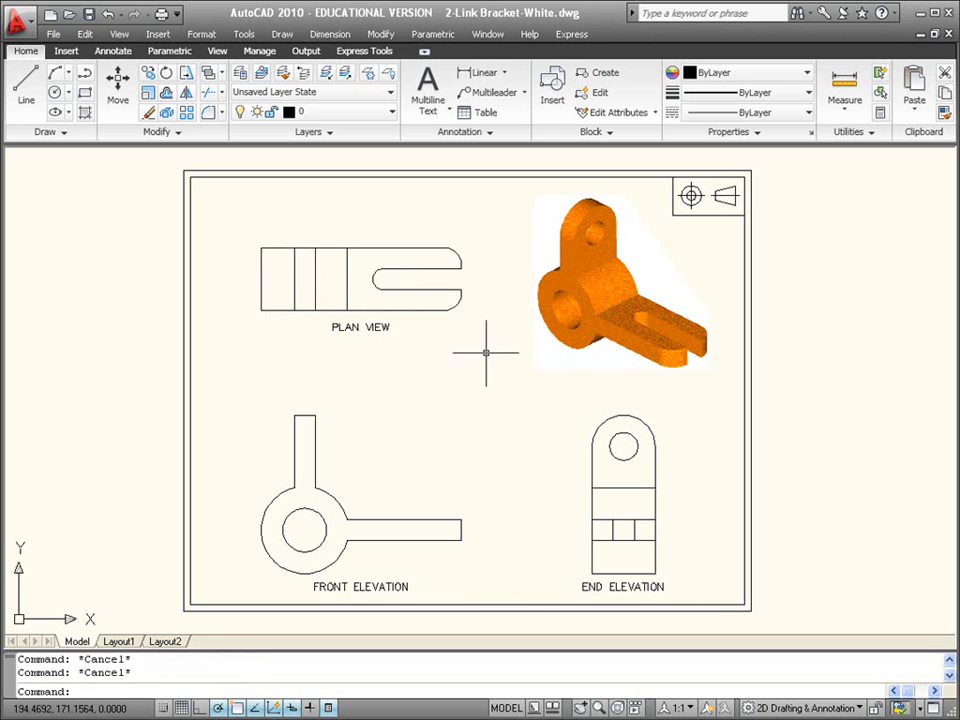
- Turn the CENTRE LINE and HIDDEN layers back on and lock both of them
click(335, 111)
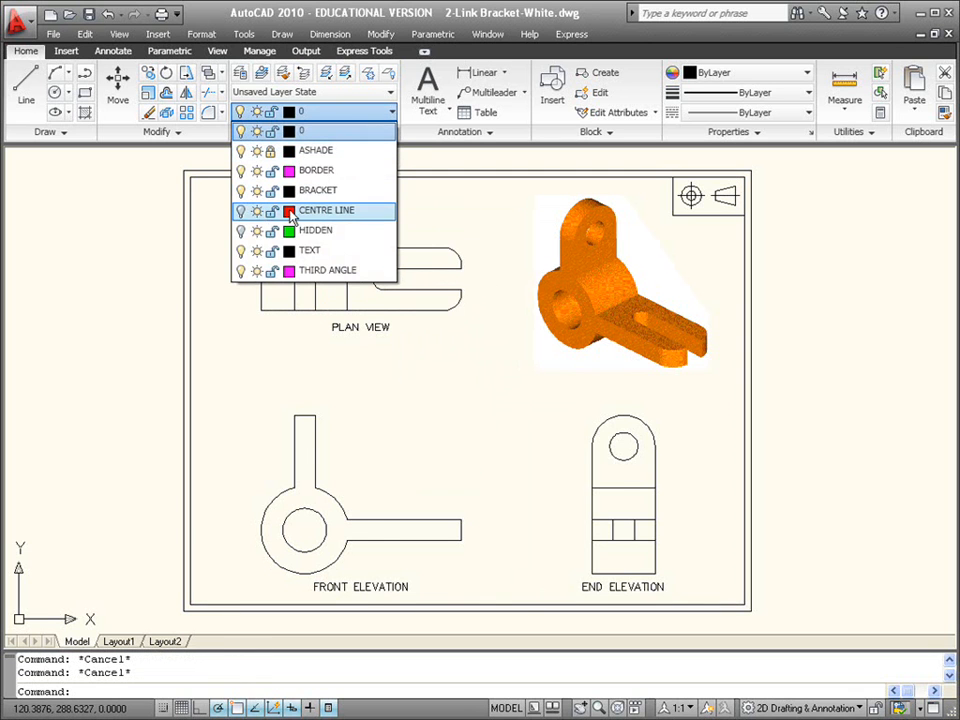
click(240, 210)
click(241, 230)
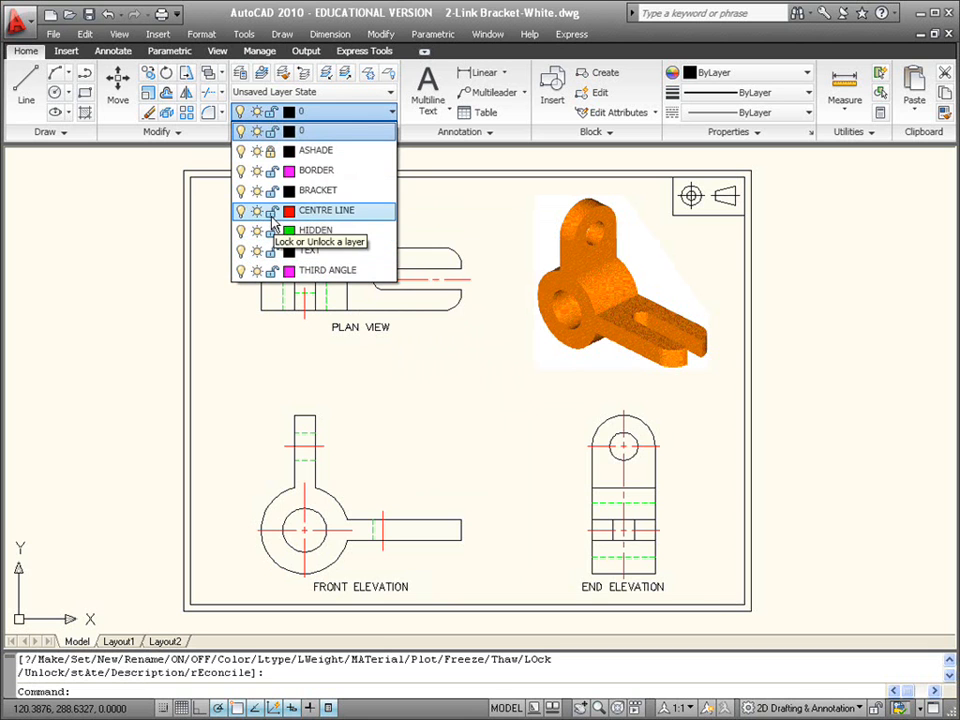
click(271, 211)
click(273, 231)
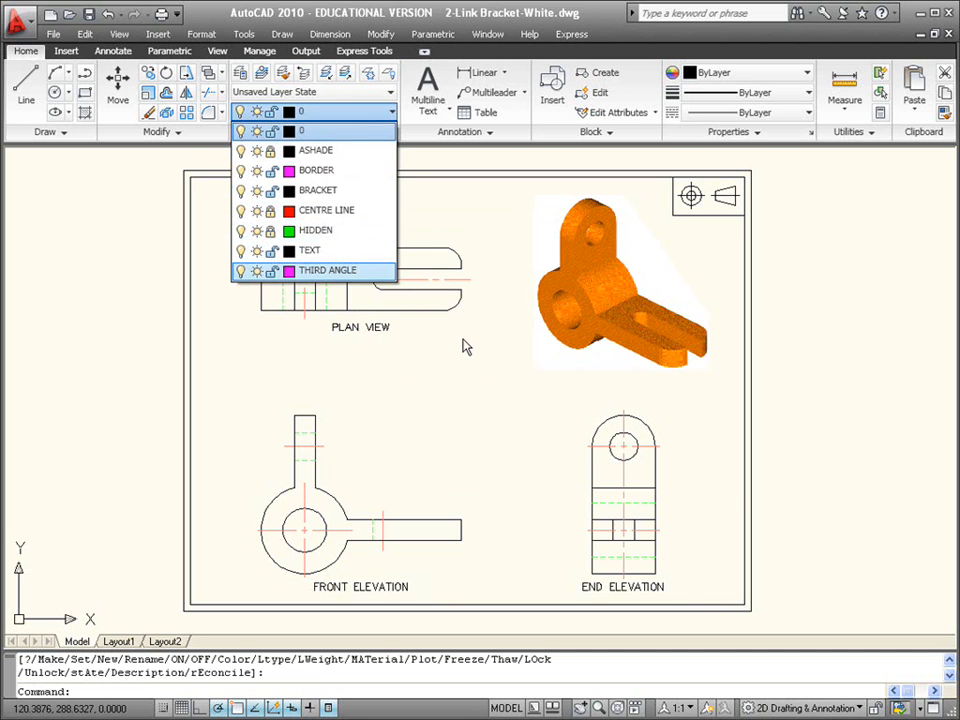
- Check how the locked horizontal and vertical centre lines in the plan view respond to selection, and clear the selection
scroll(300, 265, up, 3)
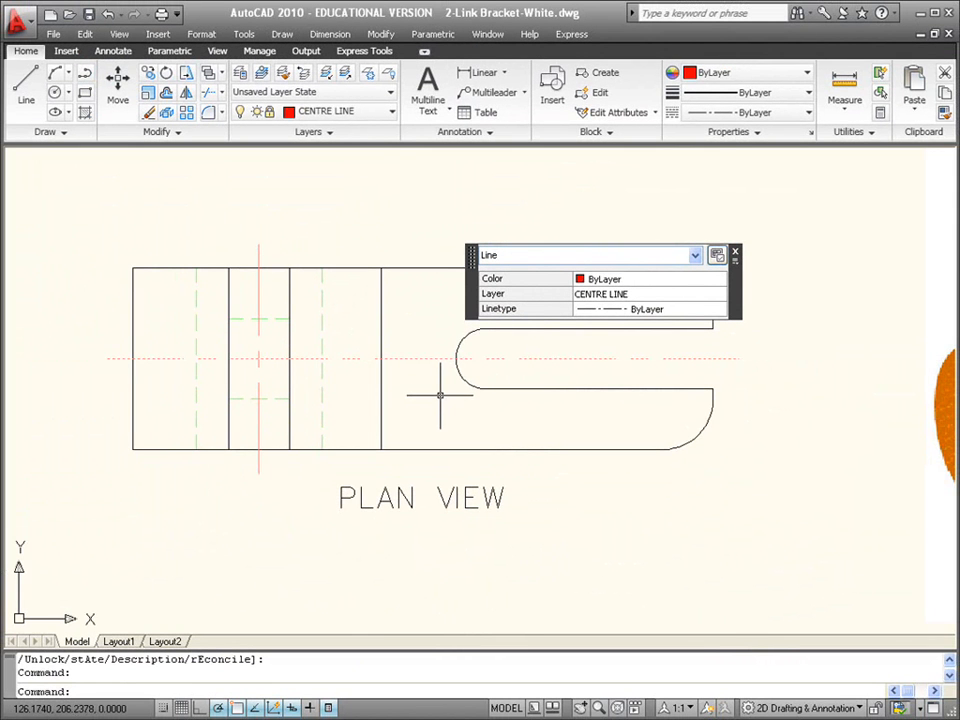
key(Escape)
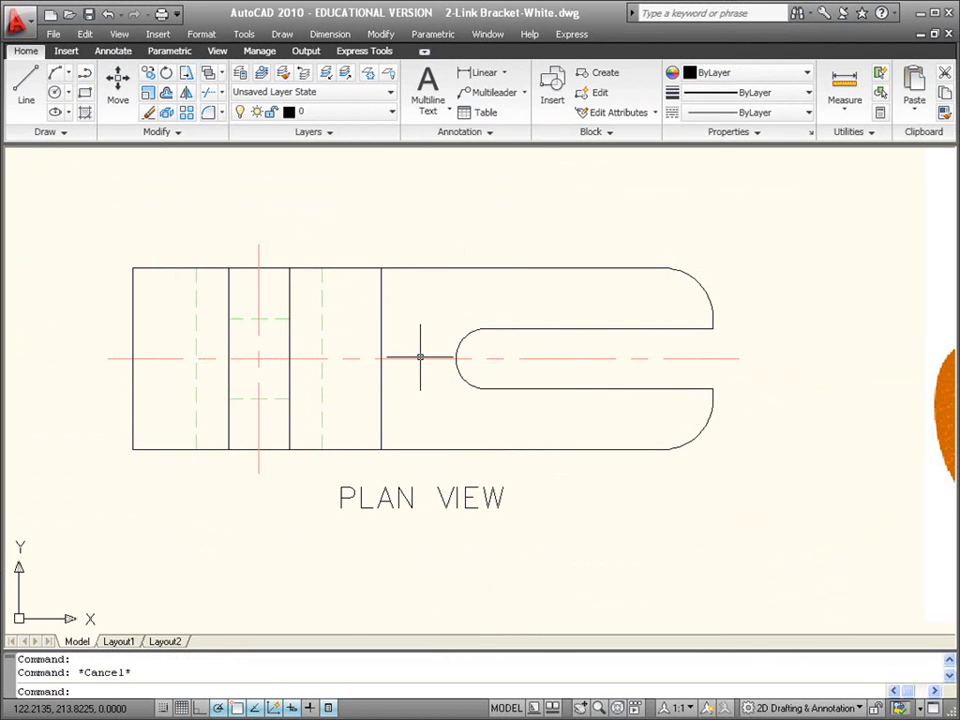
click(420, 357)
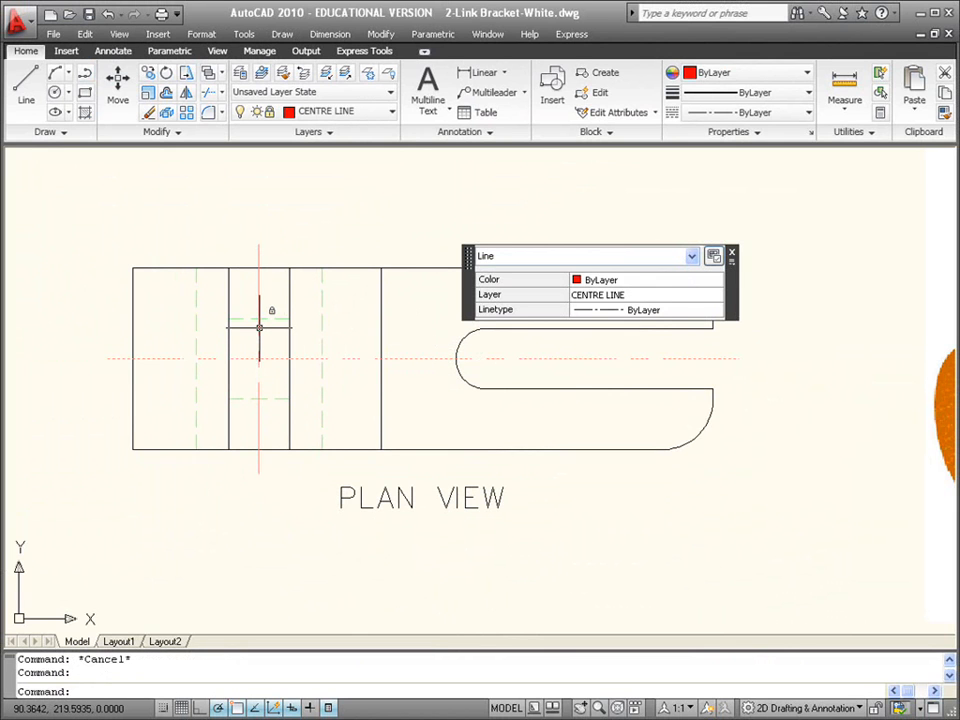
click(259, 327)
drag(268, 340, 242, 375)
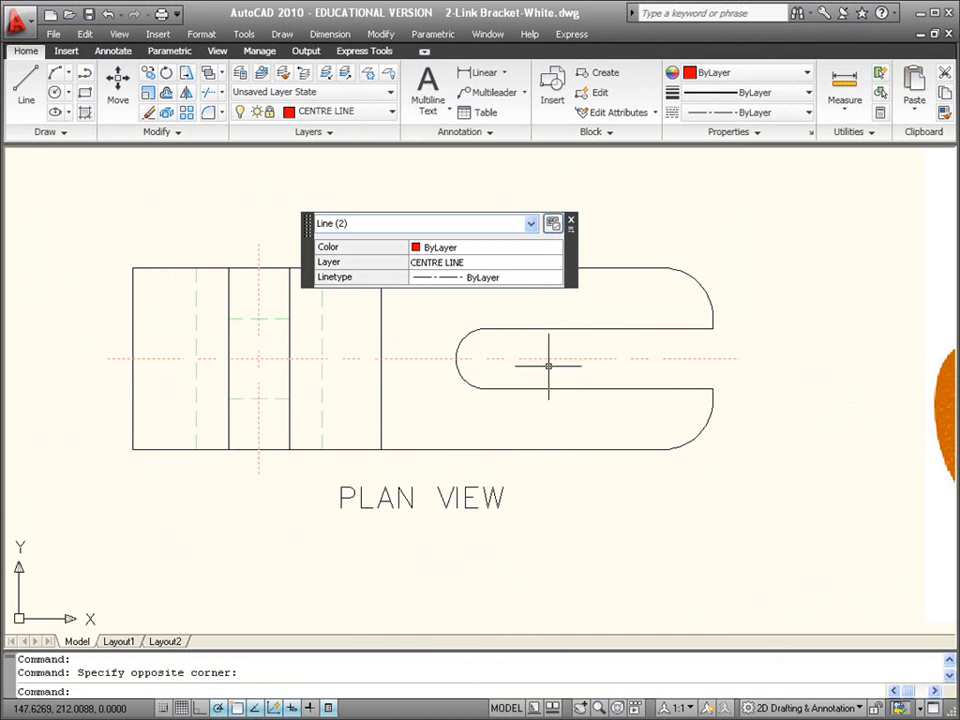
scroll(558, 358, down, 2)
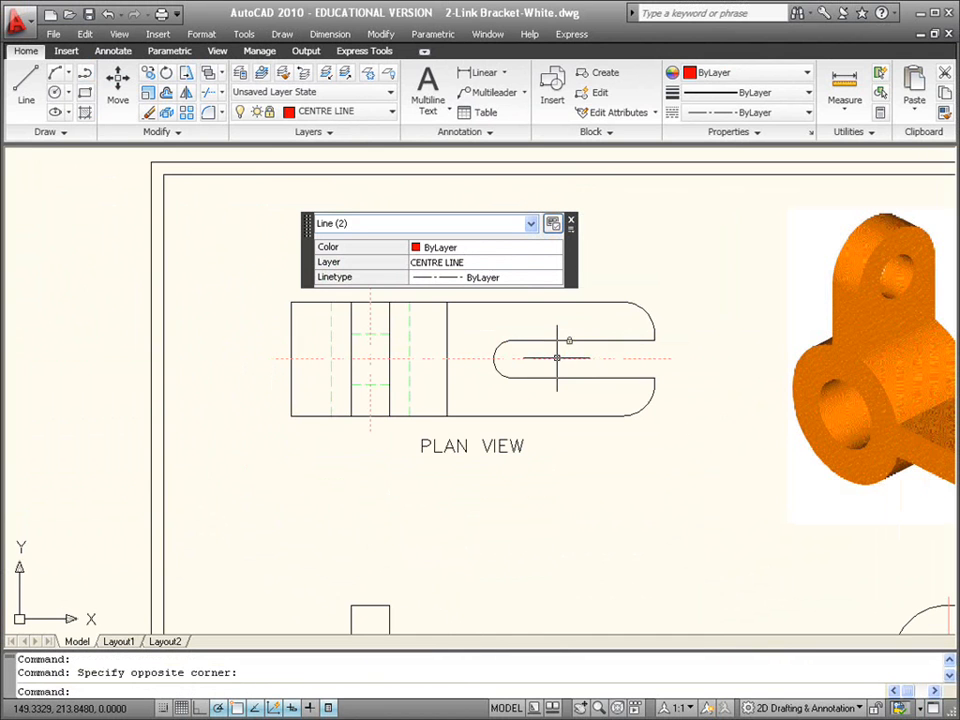
key(Escape)
- Try to erase the locked horizontal centre line in the plan view, review the command-line response and cancel the Erase command
click(494, 344)
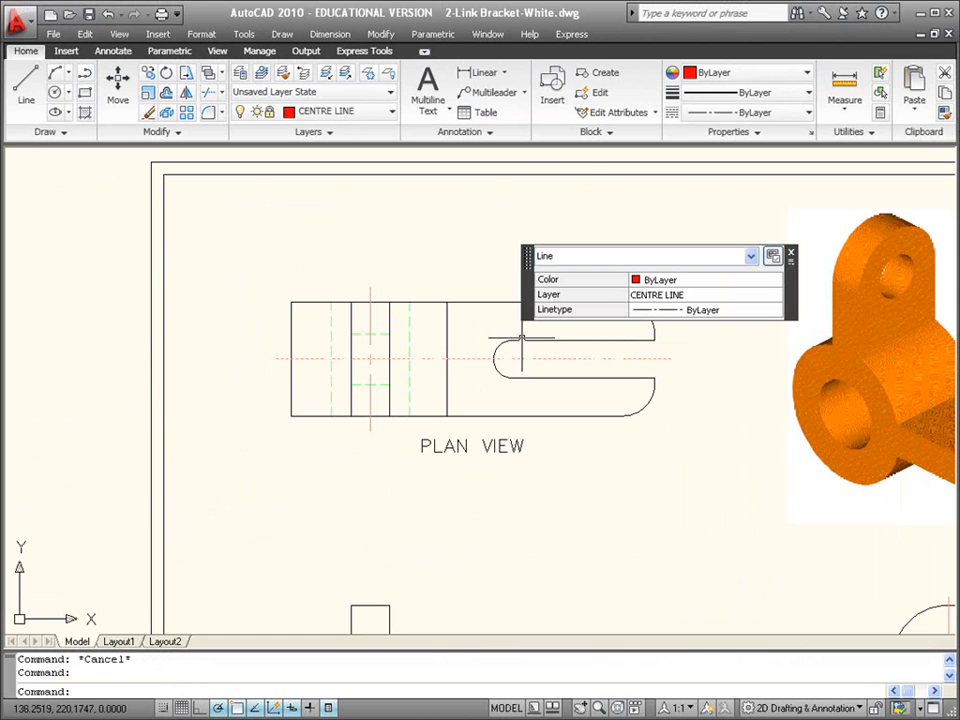
key(Delete)
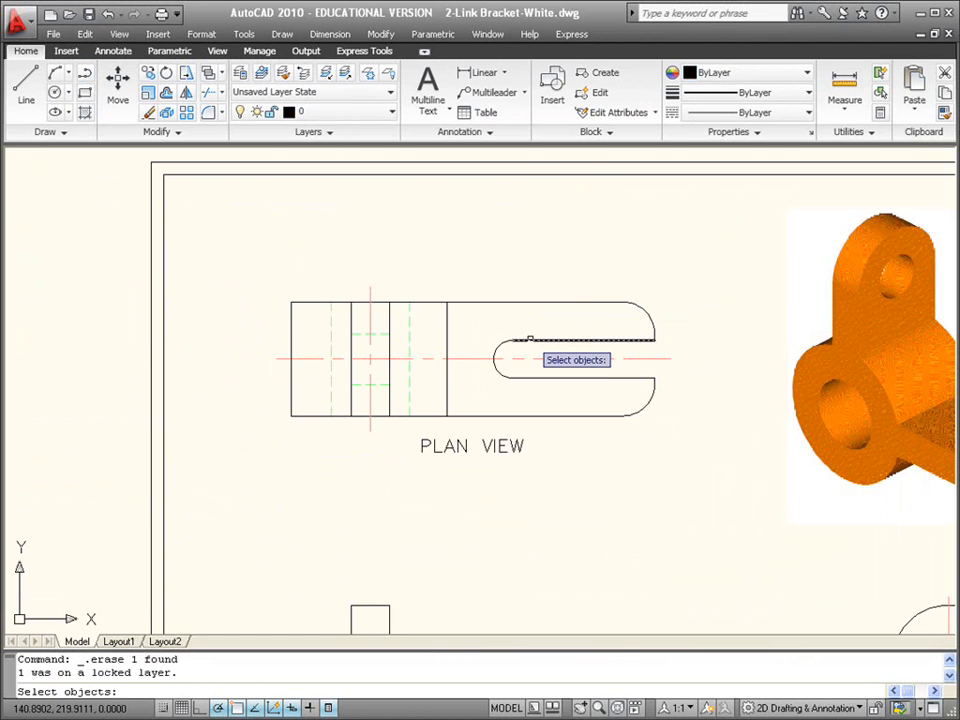
click(426, 357)
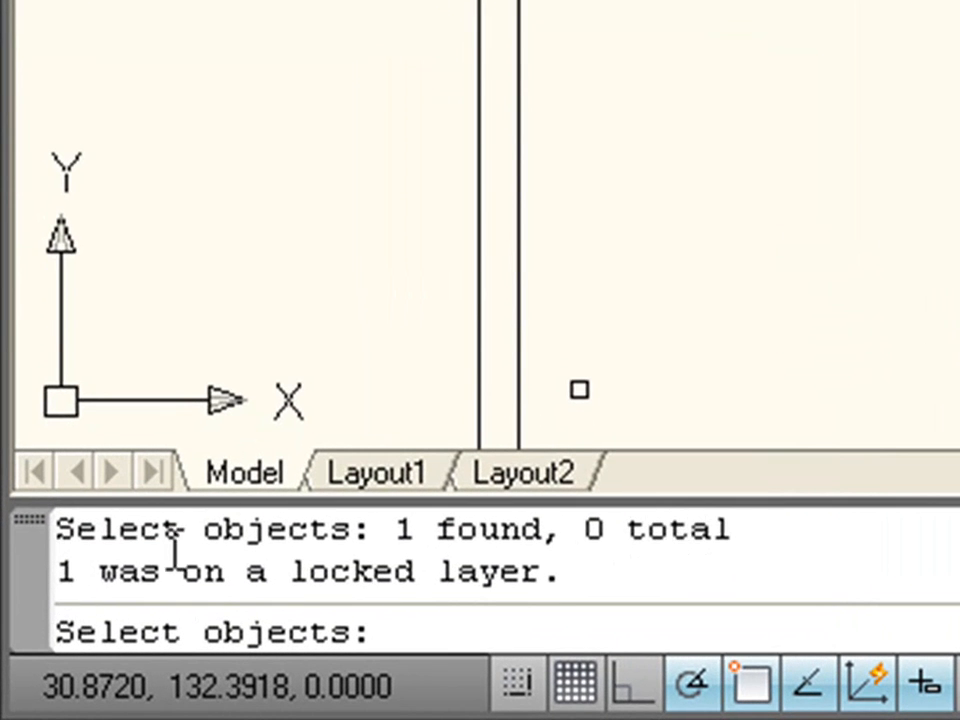
drag(586, 530, 730, 528)
drag(56, 570, 591, 574)
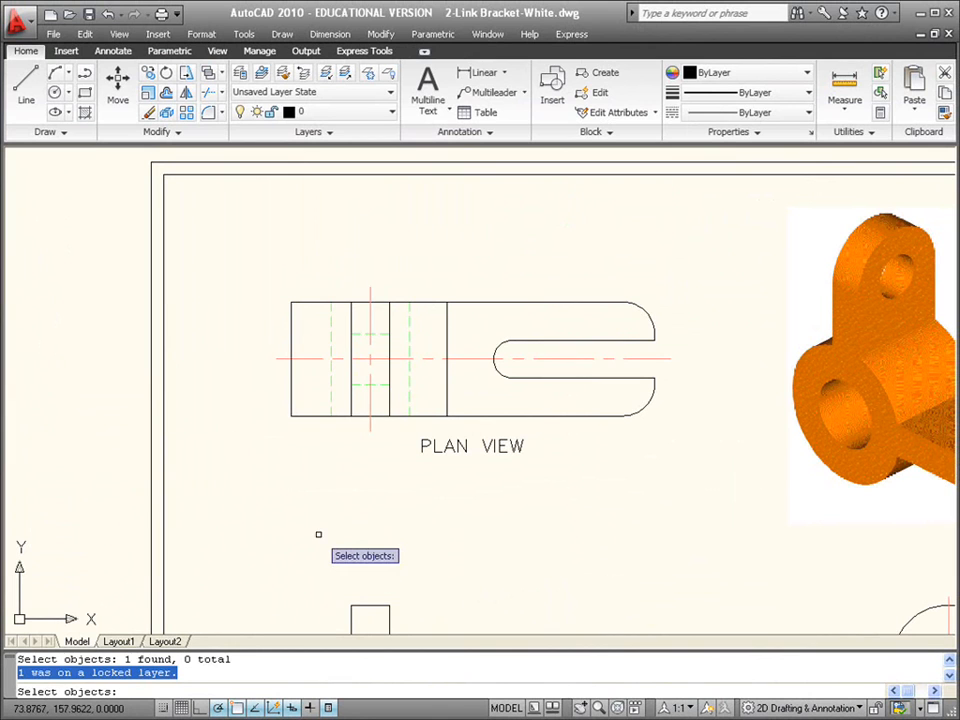
key(Escape)
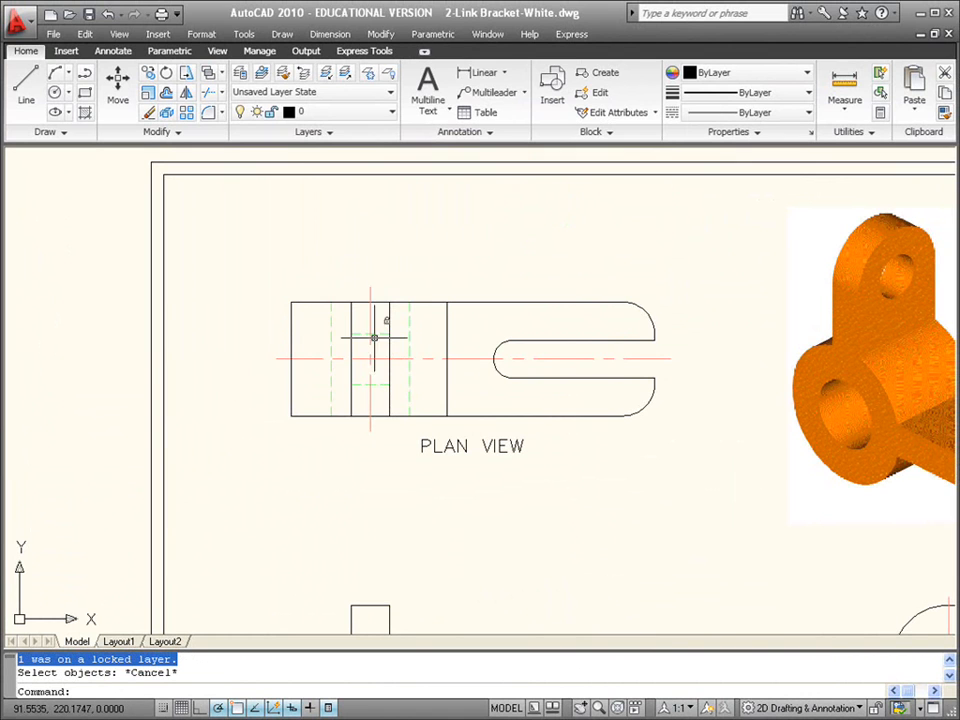
- Select all geometry in the plan view and move its outlines onto the BRACKET layer, leaving out the objects on locked layers
click(336, 118)
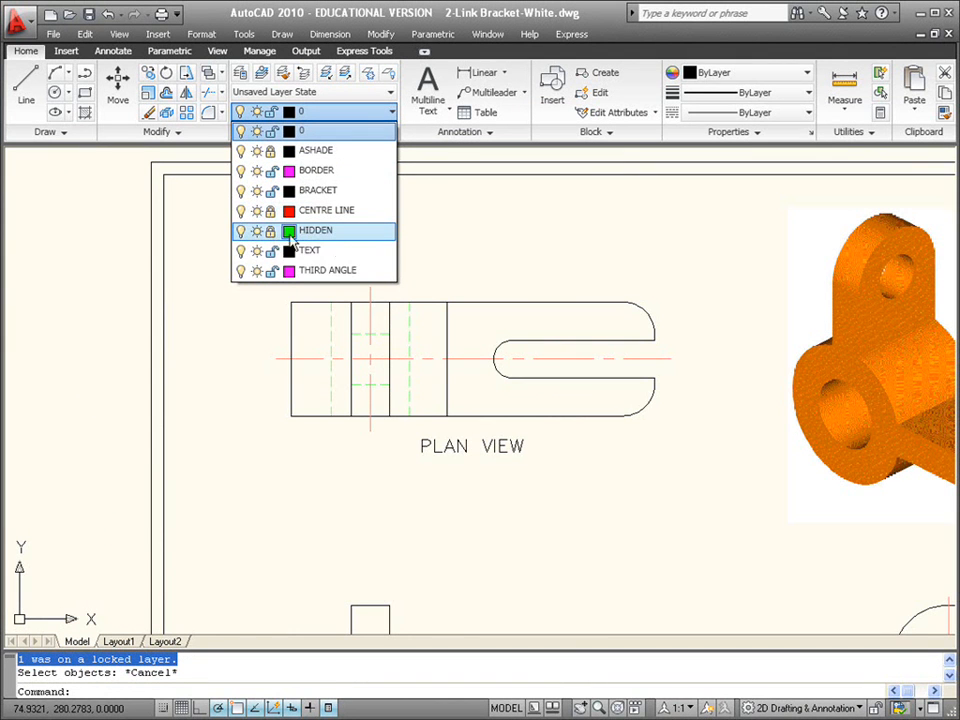
click(445, 254)
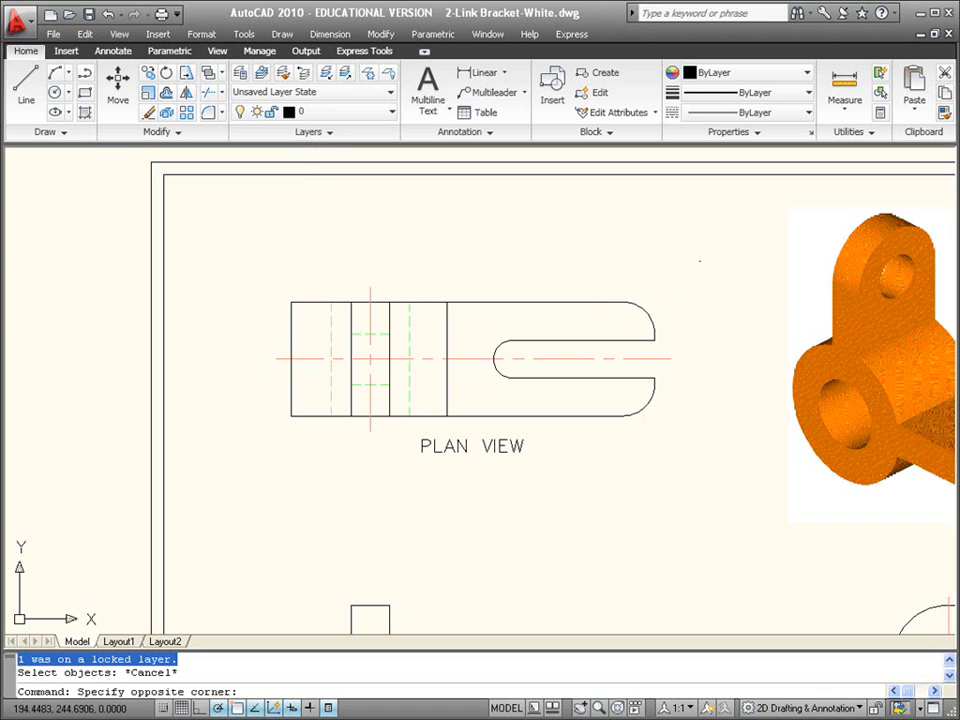
click(701, 261)
click(248, 435)
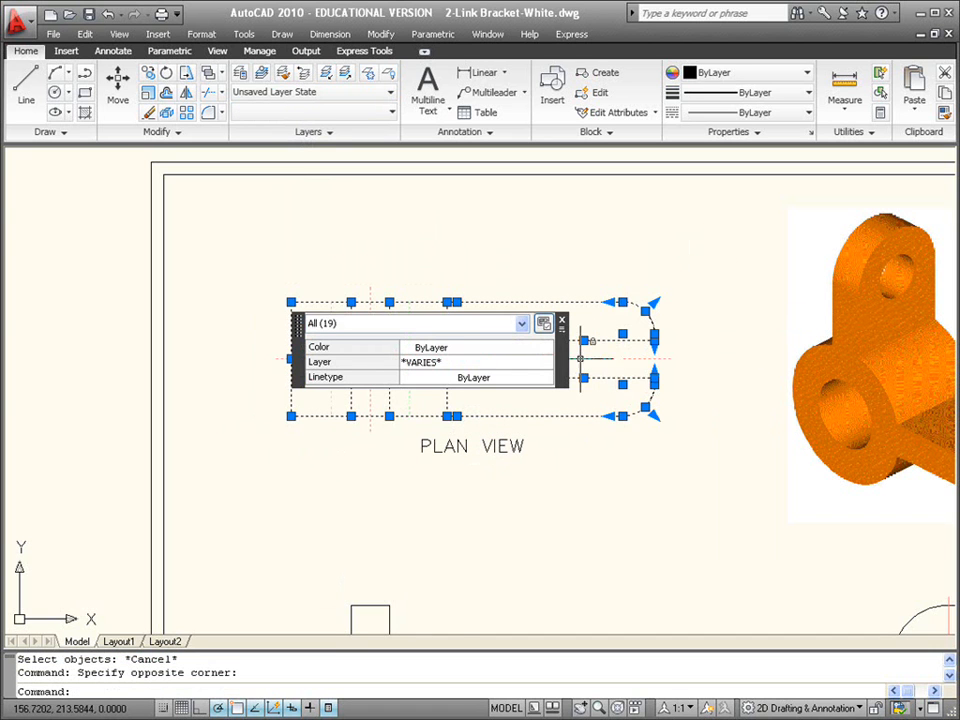
click(537, 363)
click(546, 363)
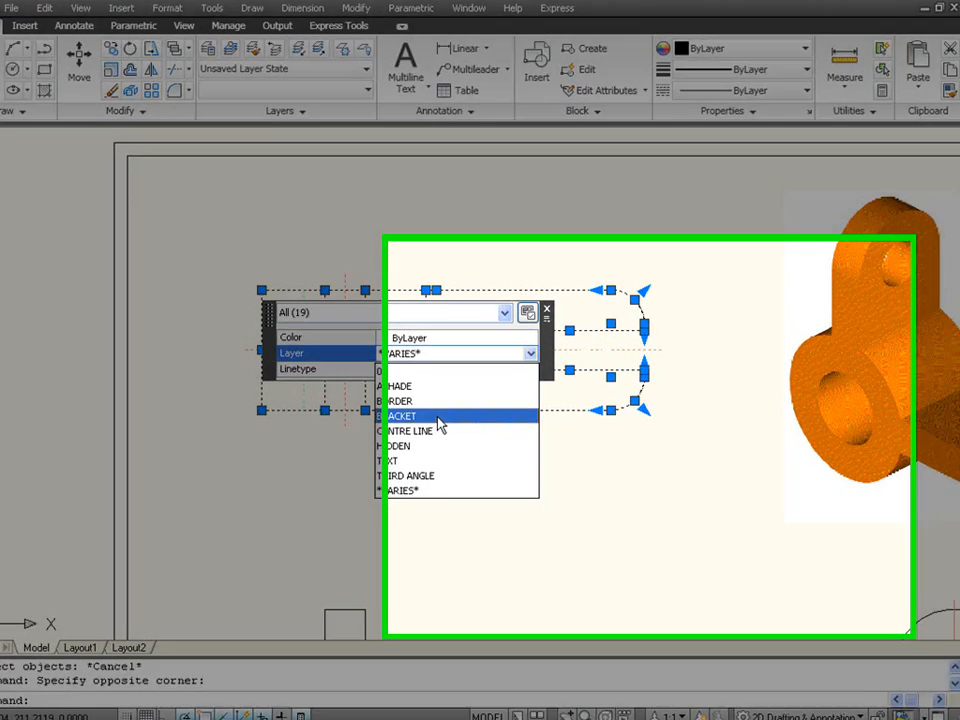
click(454, 421)
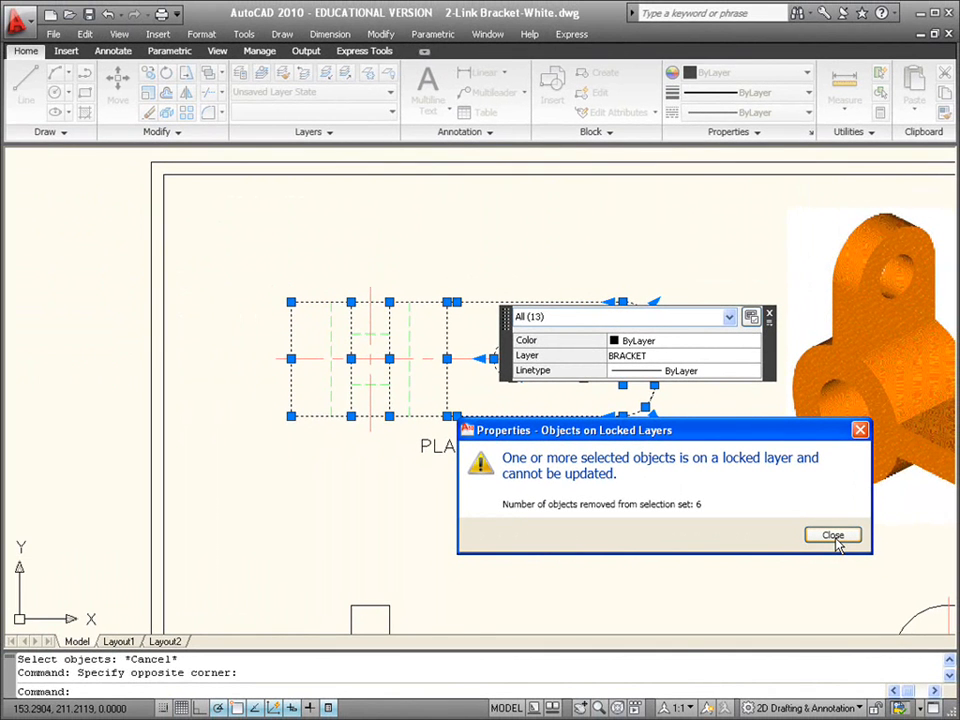
click(835, 538)
click(713, 484)
click(677, 461)
key(Escape)
key(Escape)
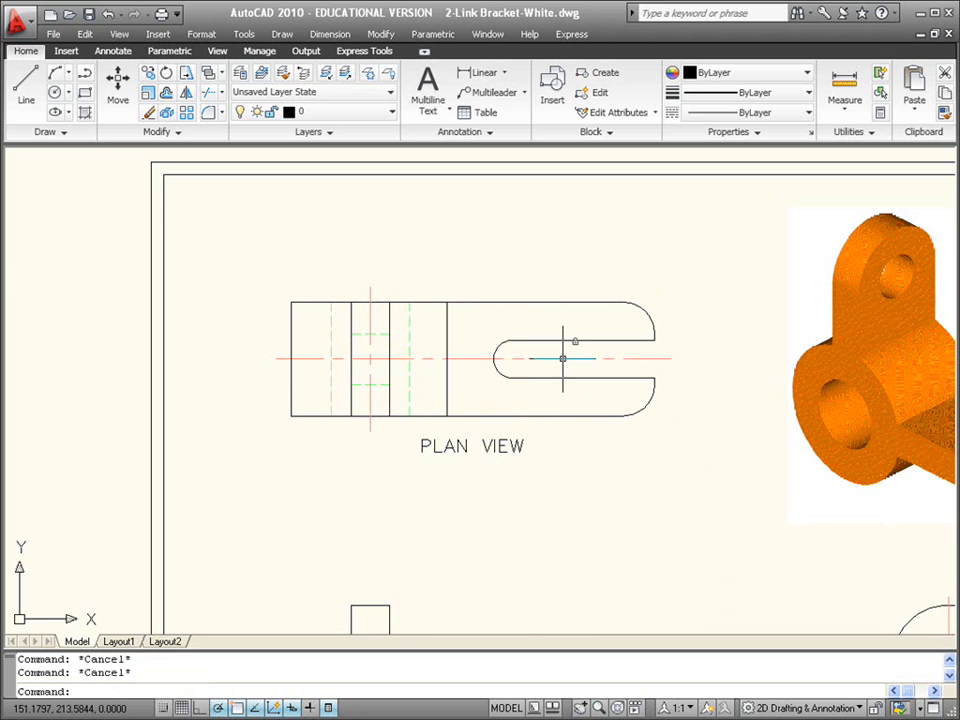
- Check the layer assignments of the plan view's lower edge and horizontal centre line, and review the layer list
click(557, 414)
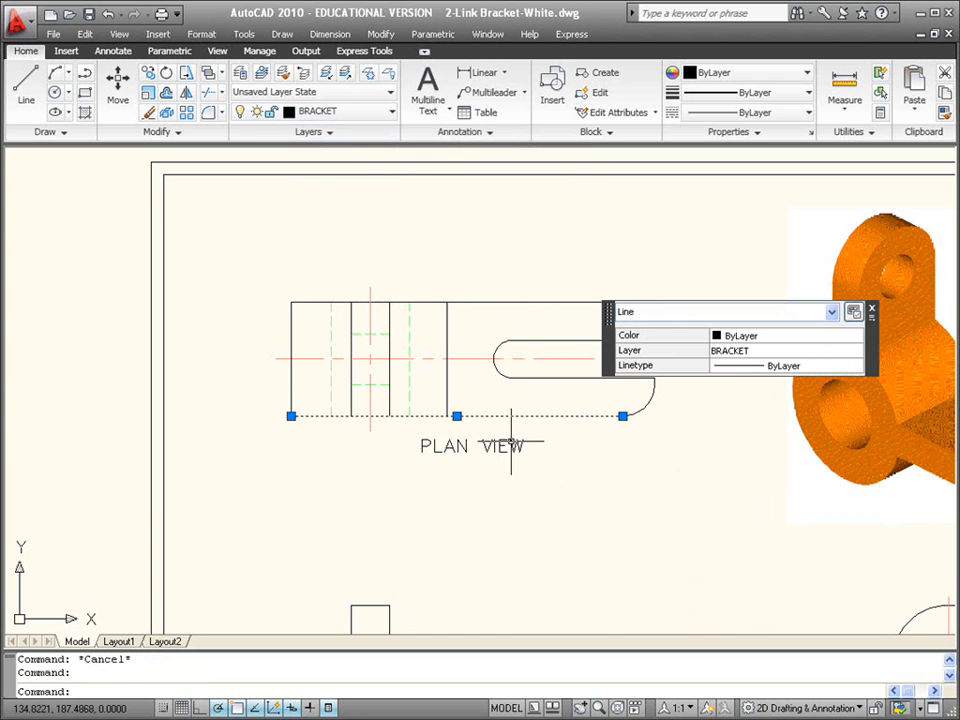
key(Escape)
click(425, 358)
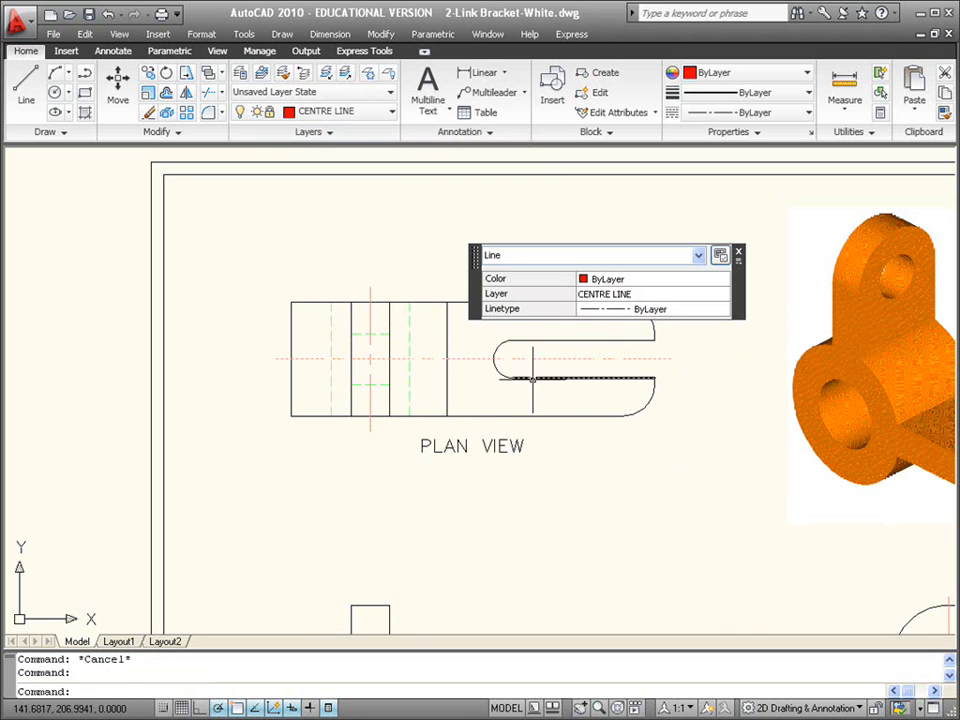
key(Escape)
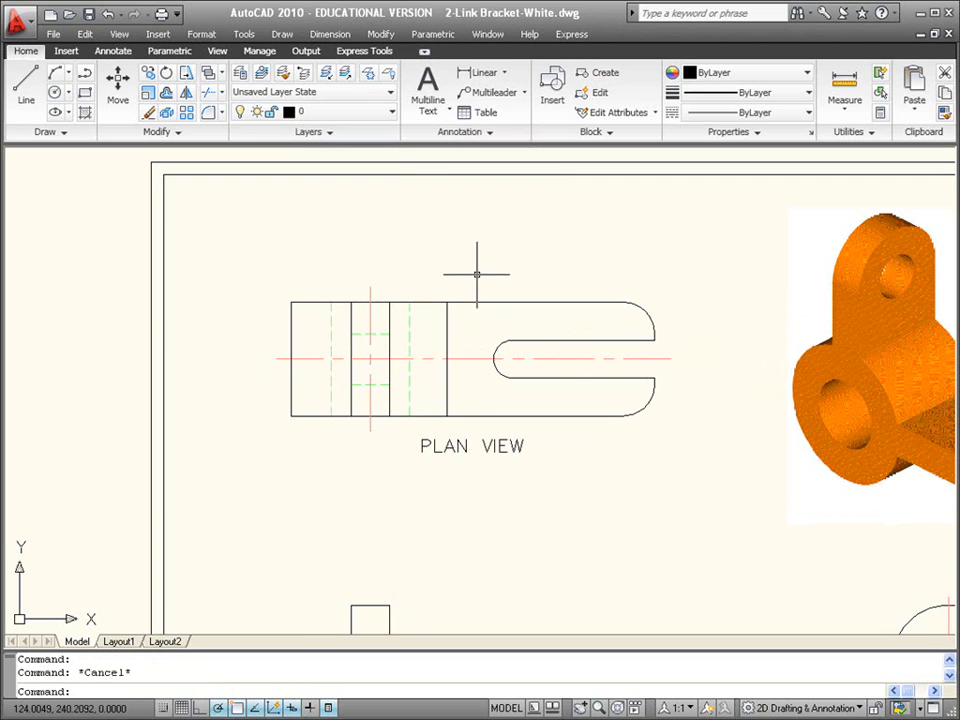
click(362, 120)
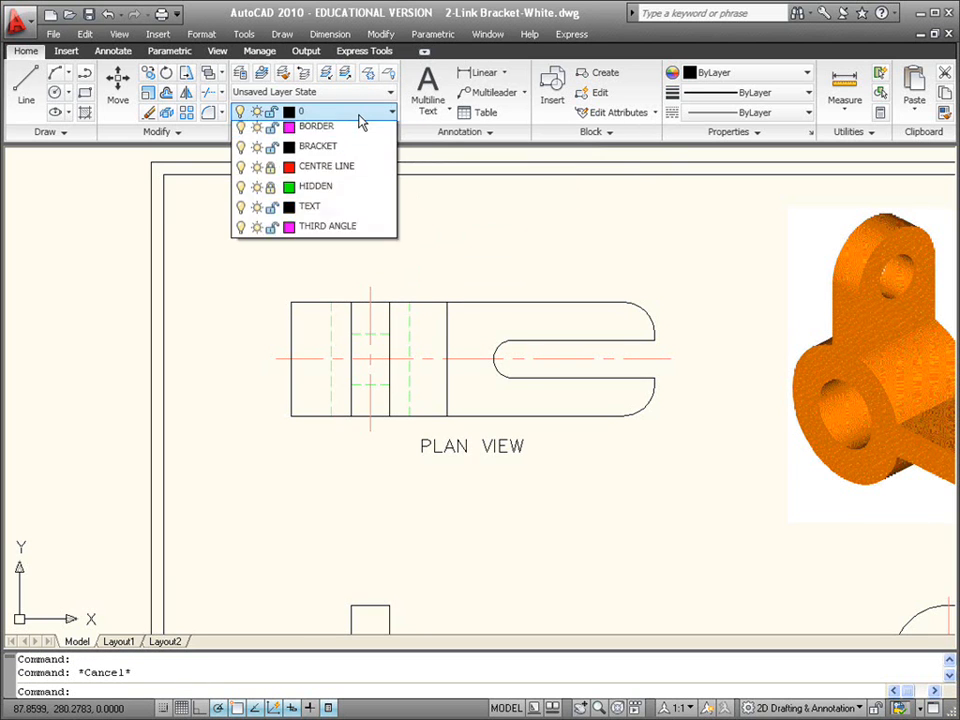
click(472, 212)
- Select the front and end elevations together and move their outlines onto the BRACKET layer, leaving out the objects on locked layers
scroll(553, 446, down, 3)
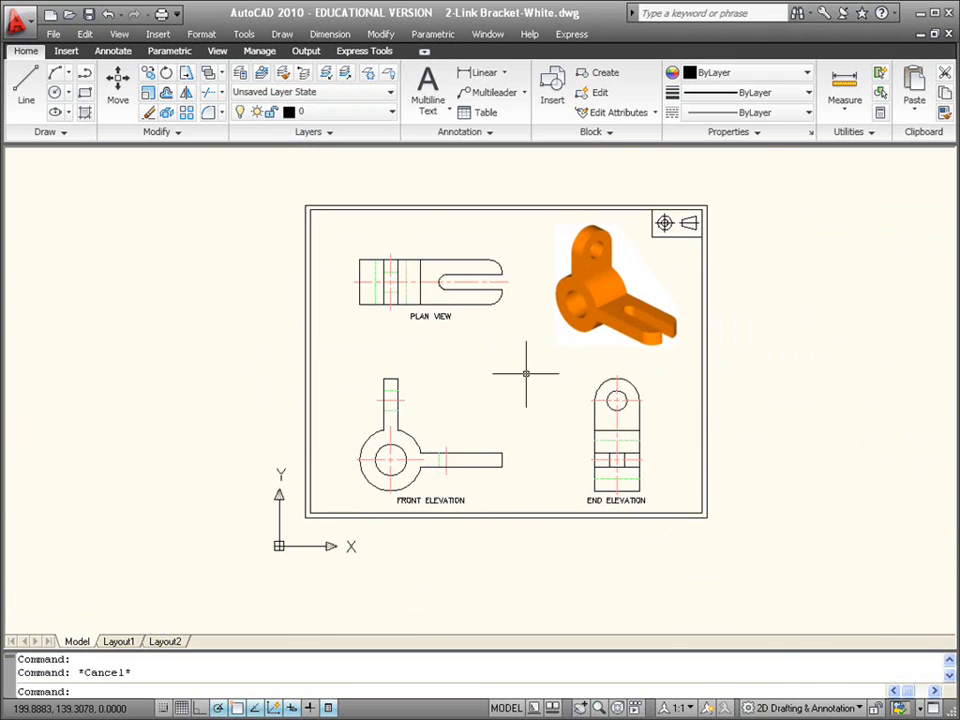
scroll(525, 336, up, 1)
click(718, 353)
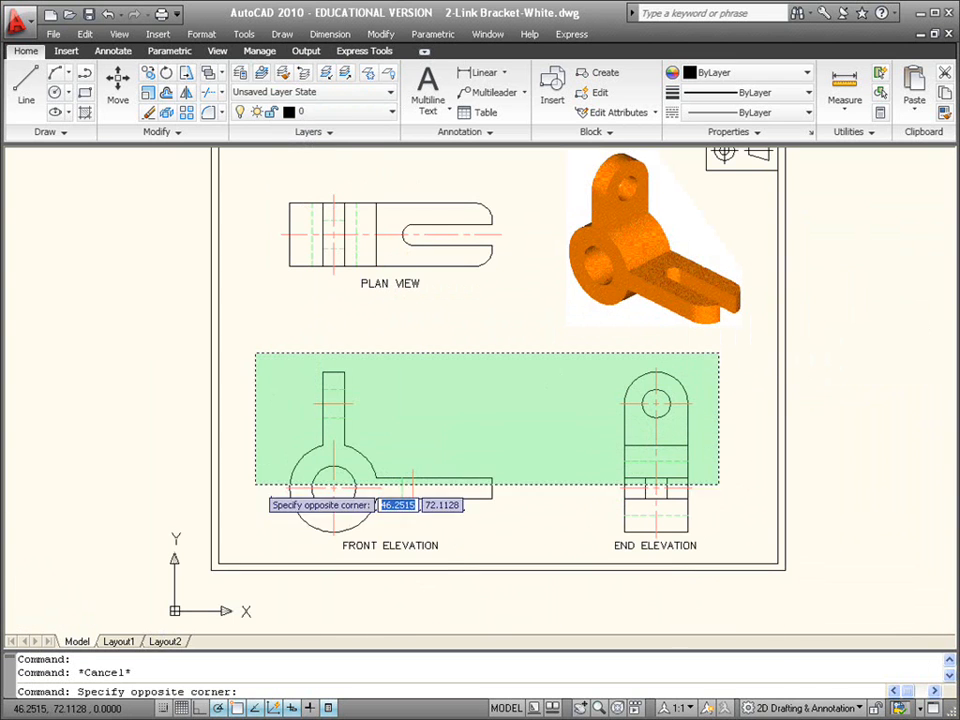
click(244, 529)
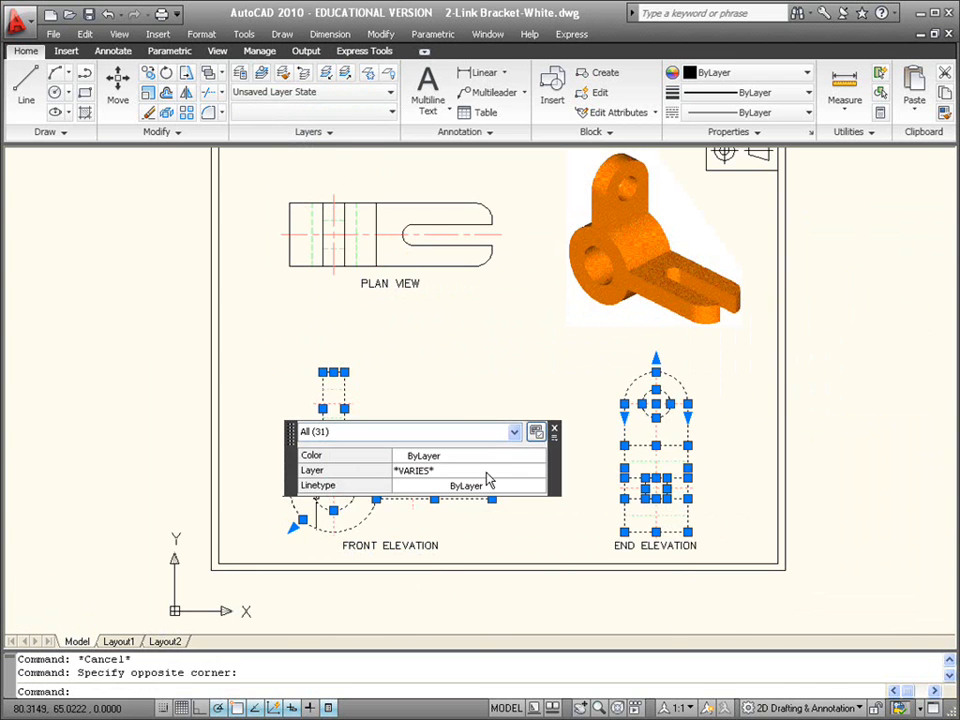
click(489, 471)
click(490, 472)
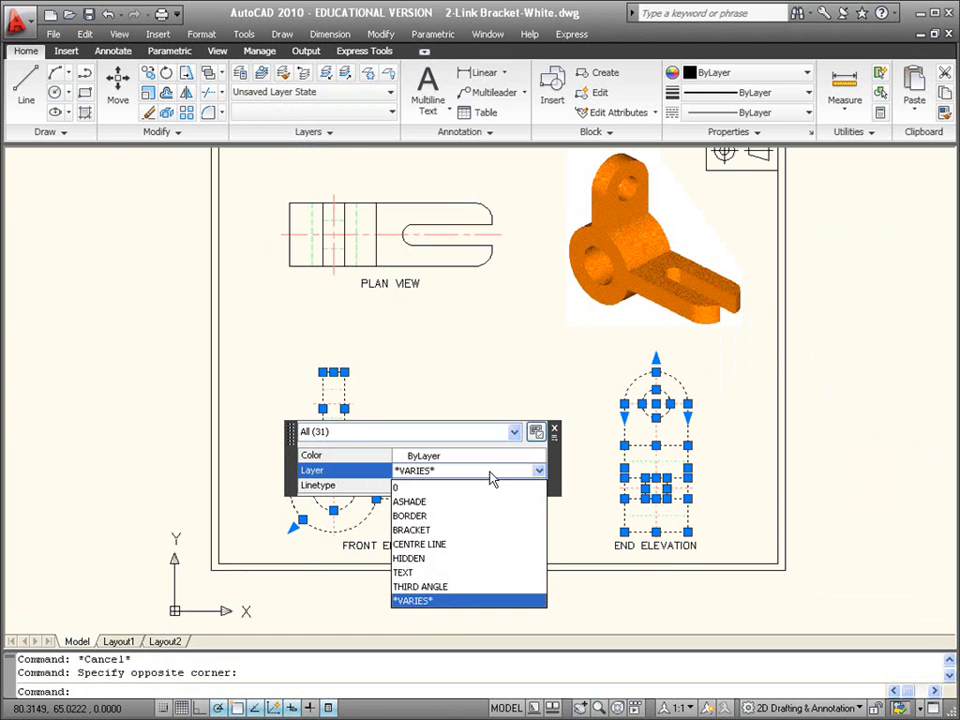
click(460, 539)
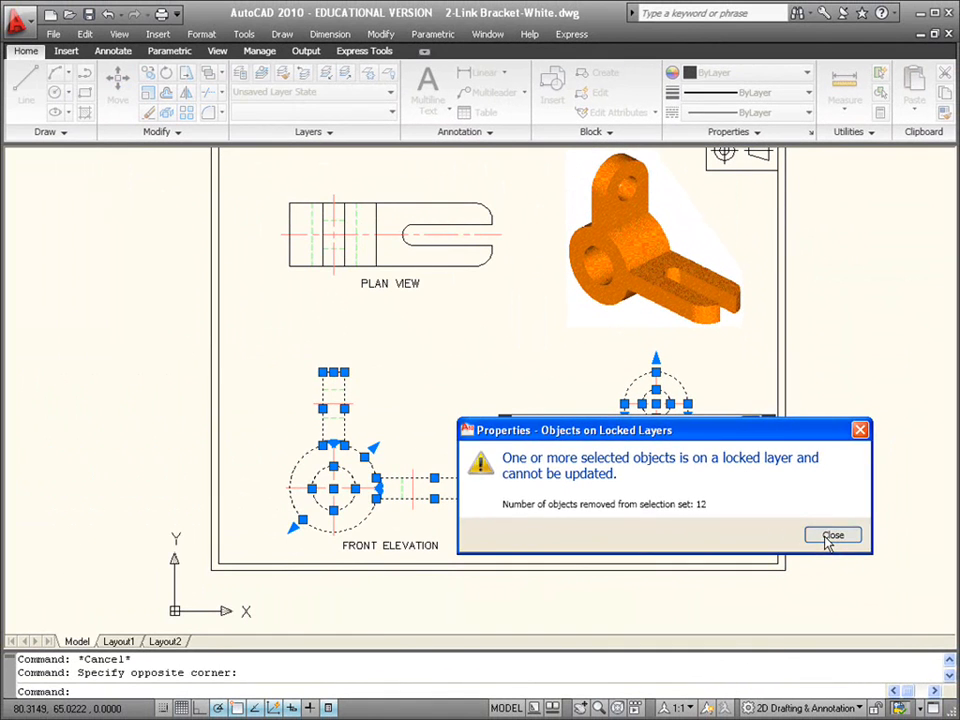
click(818, 626)
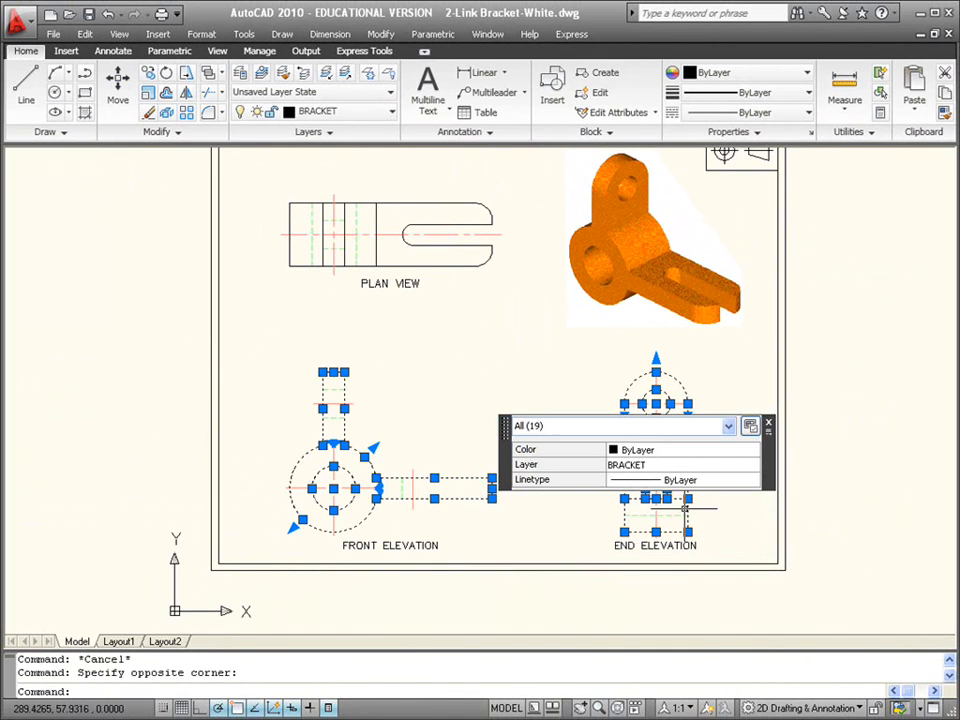
key(Escape)
- Check the layer of the three outline lines at the end of the front elevation's horizontal arm
click(507, 469)
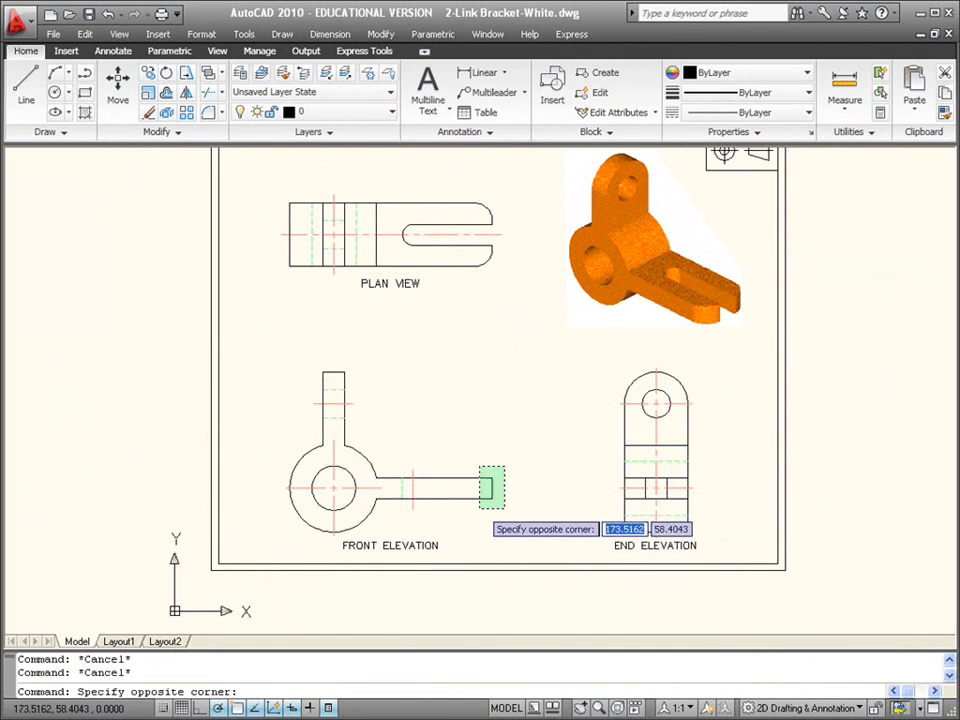
click(481, 505)
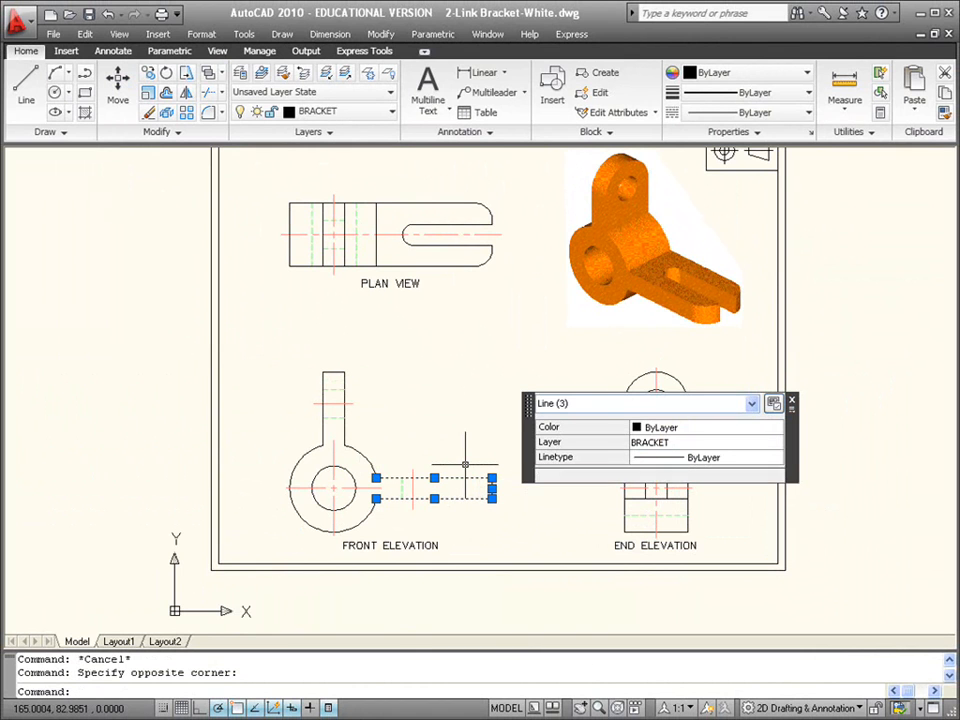
key(Escape)
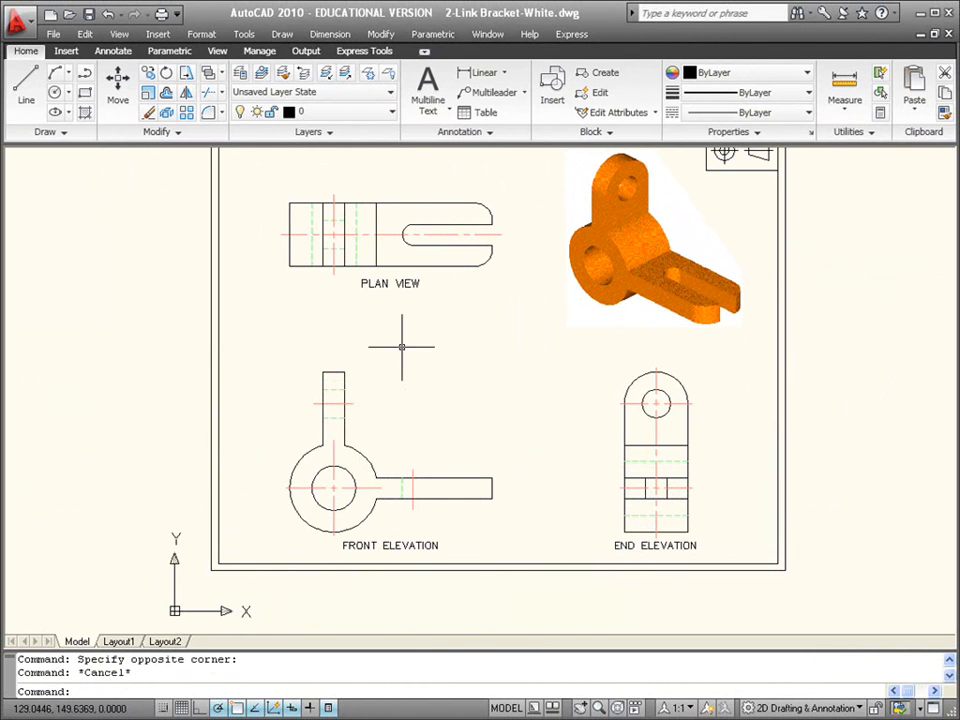
- Unlock the CENTRE LINE and HIDDEN layers
click(324, 115)
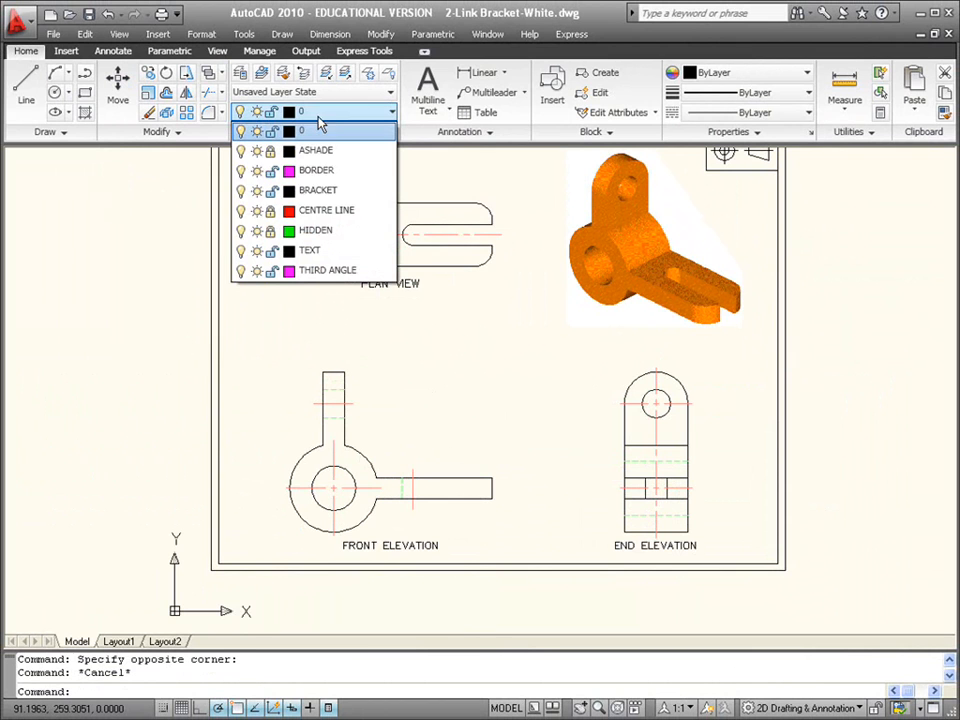
click(271, 210)
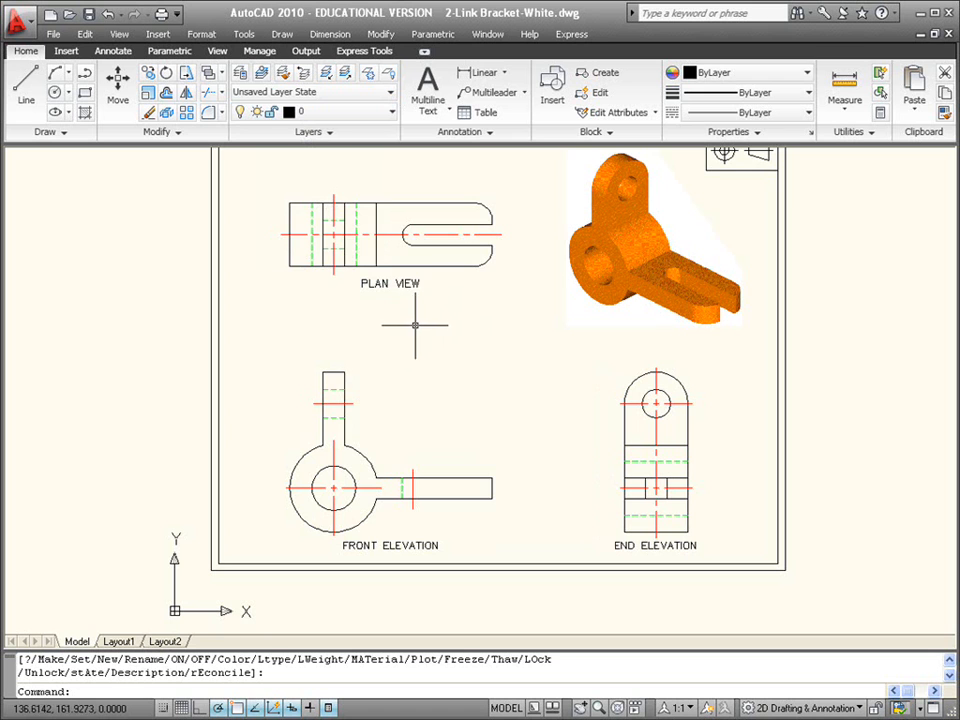
- Set the drawing's global linetype scale factor to .5 with LTSCALE
mouse_move(433, 343)
middle_down()
mouse_move(452, 336)
mouse_move(443, 362)
middle_up()
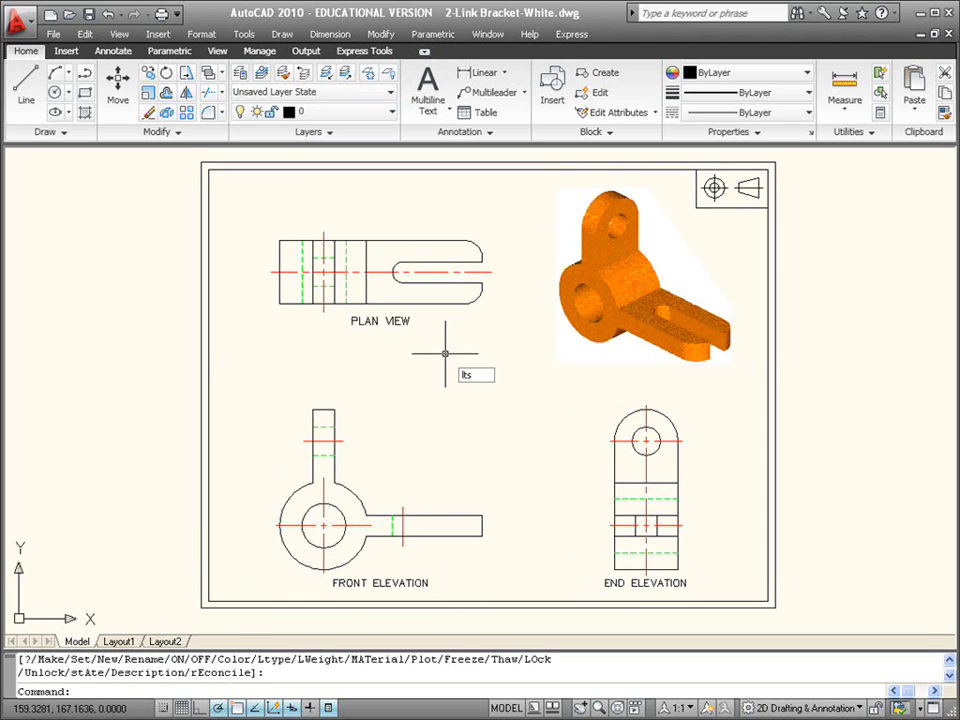
key(Return)
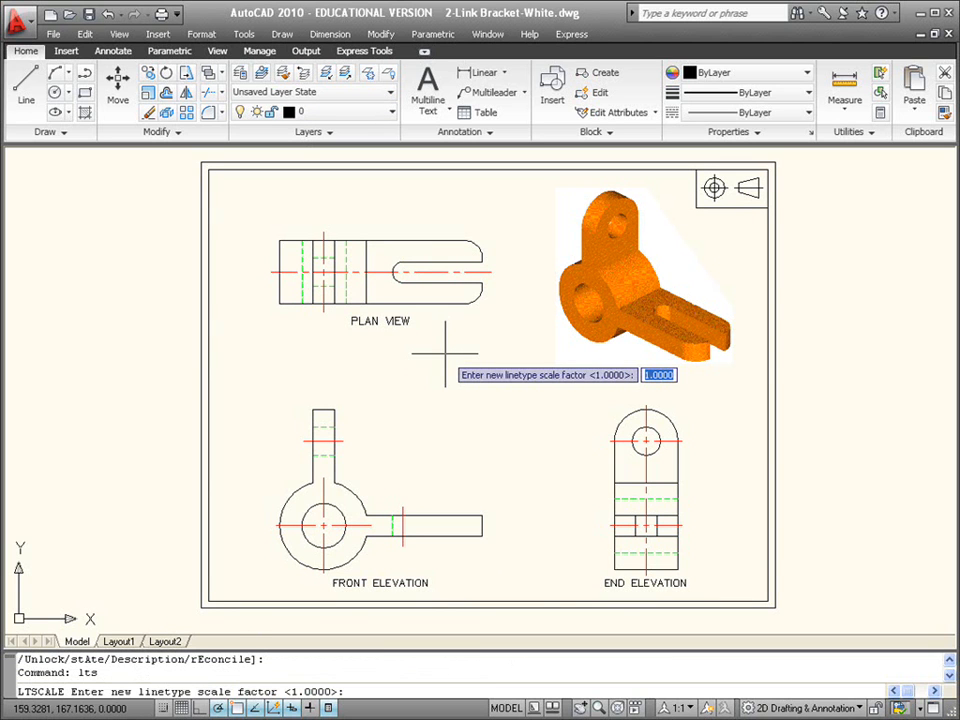
text(.5)
key(Return)
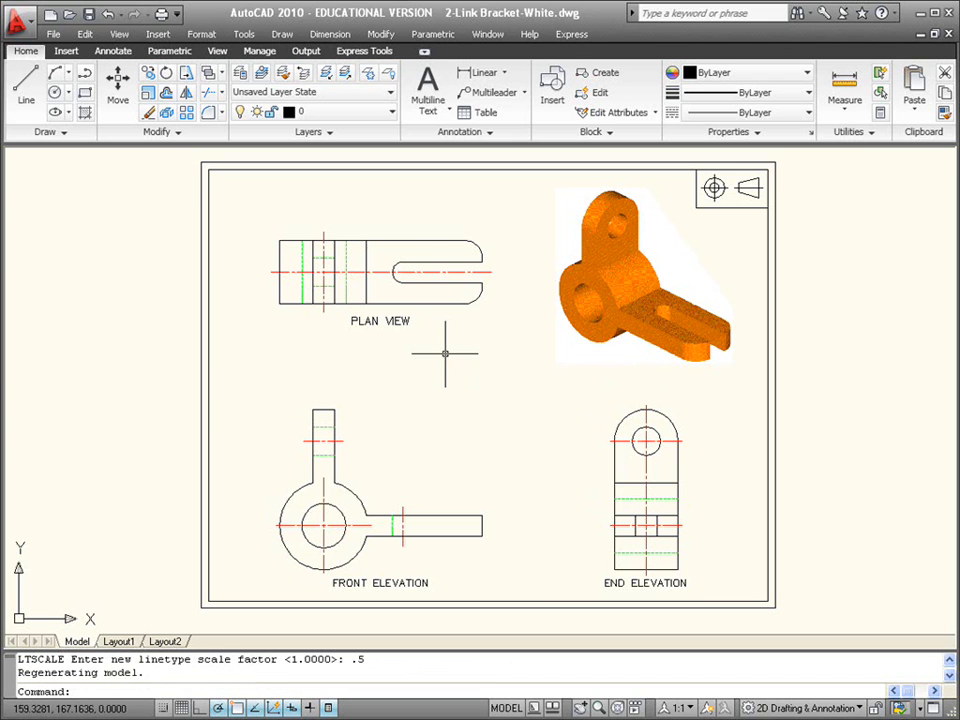
- Examine the dash patterns of the centre and hidden lines in the plan view and both elevations
scroll(313, 228, up, 8)
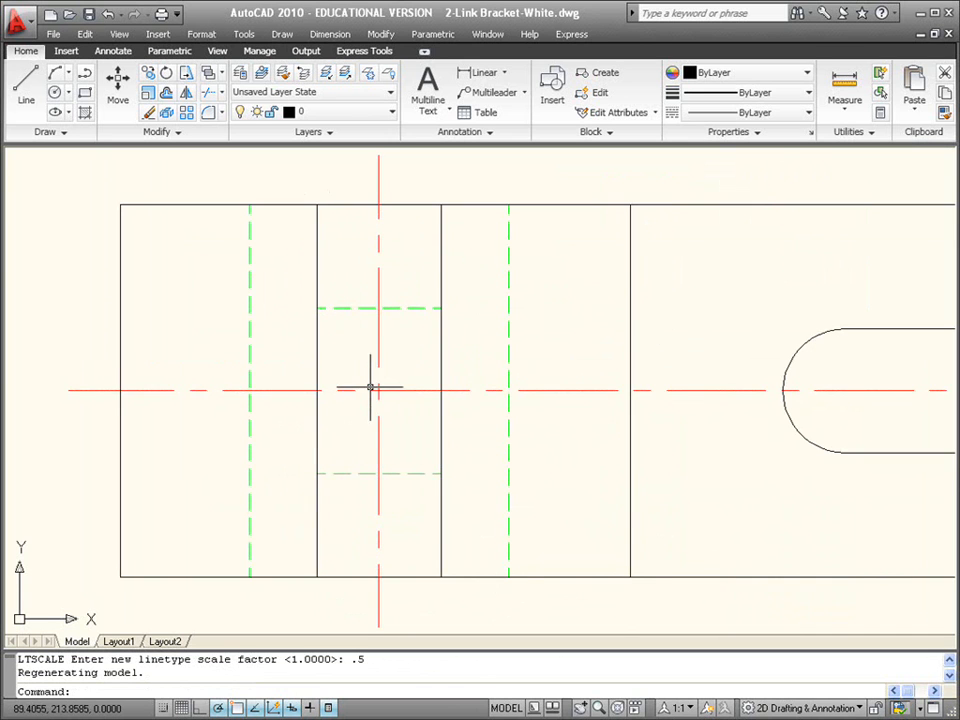
scroll(371, 388, down, 4)
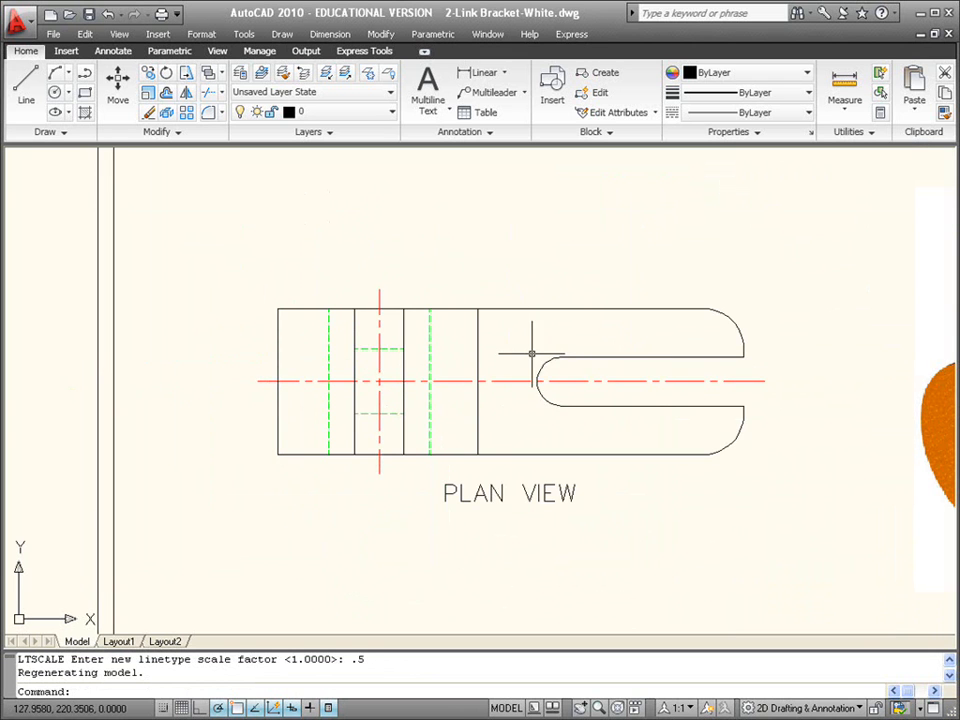
scroll(481, 381, down, 4)
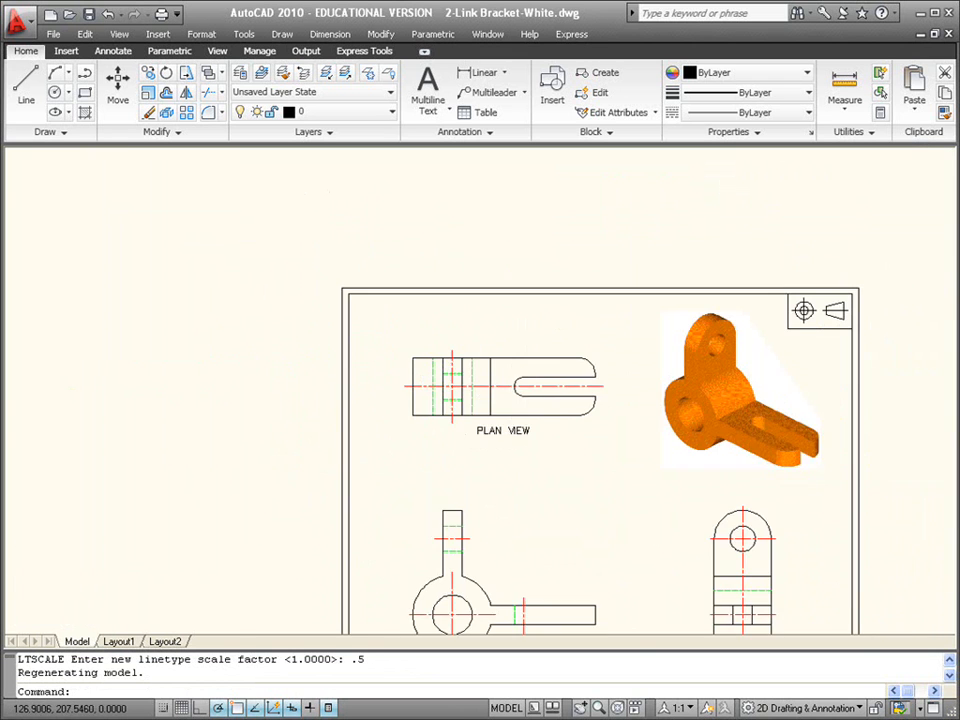
scroll(472, 438, up, 2)
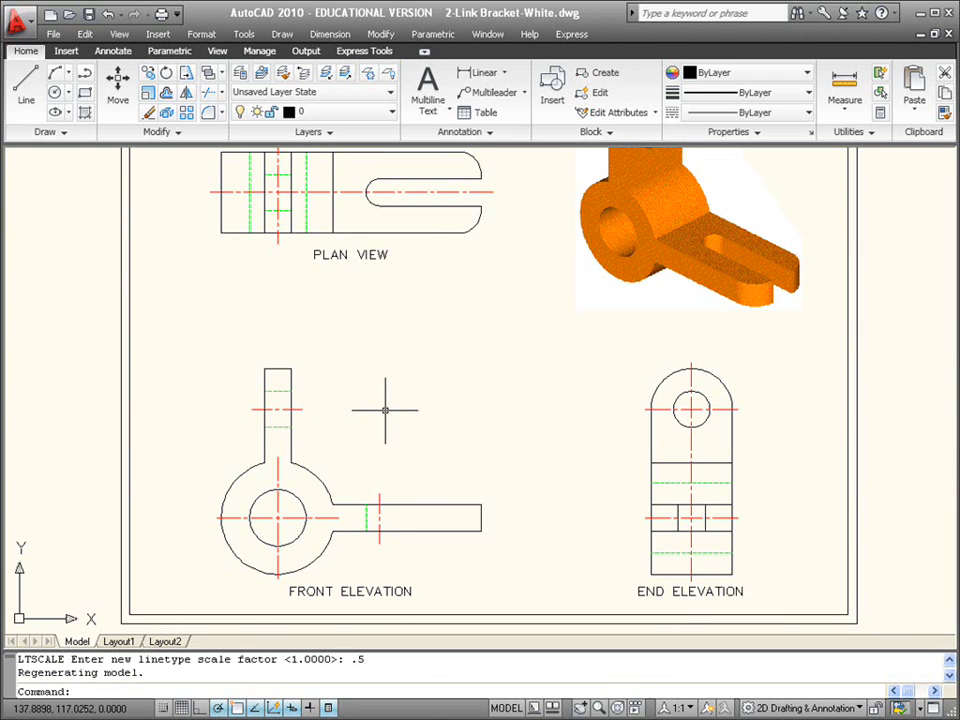
scroll(390, 395, down, 3)
scroll(387, 396, up, 2)
scroll(398, 392, down, 2)
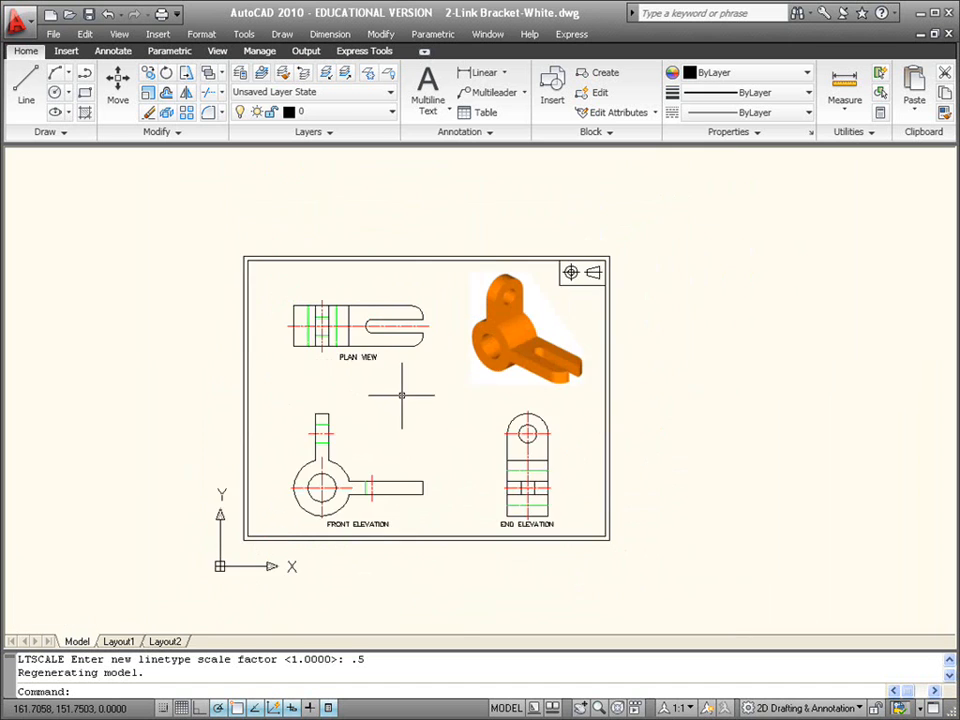
scroll(401, 392, up, 1)
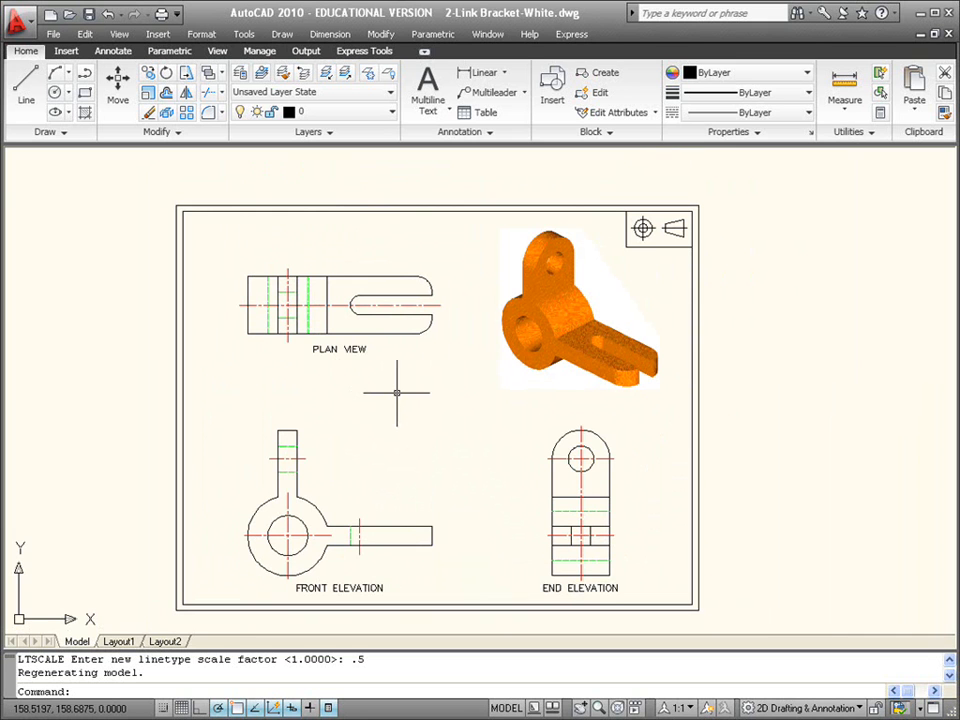
- Draw a horizontal line 10000 units long above the drawing border on the CENTRE LINE layer
middle_drag(332, 260, 334, 360)
scroll(422, 268, up, 2)
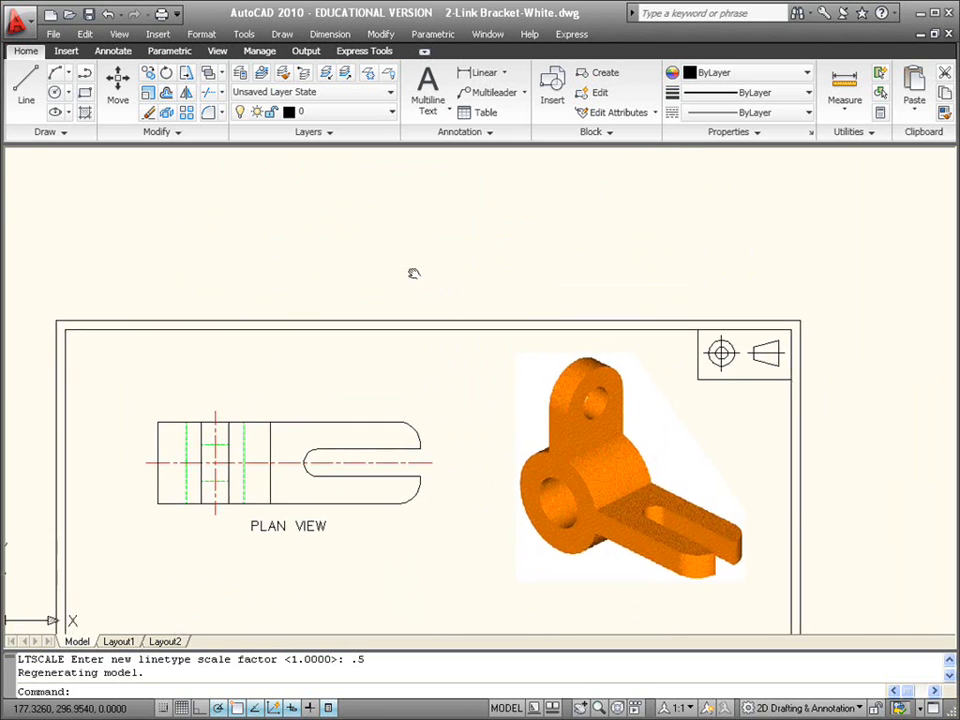
click(334, 114)
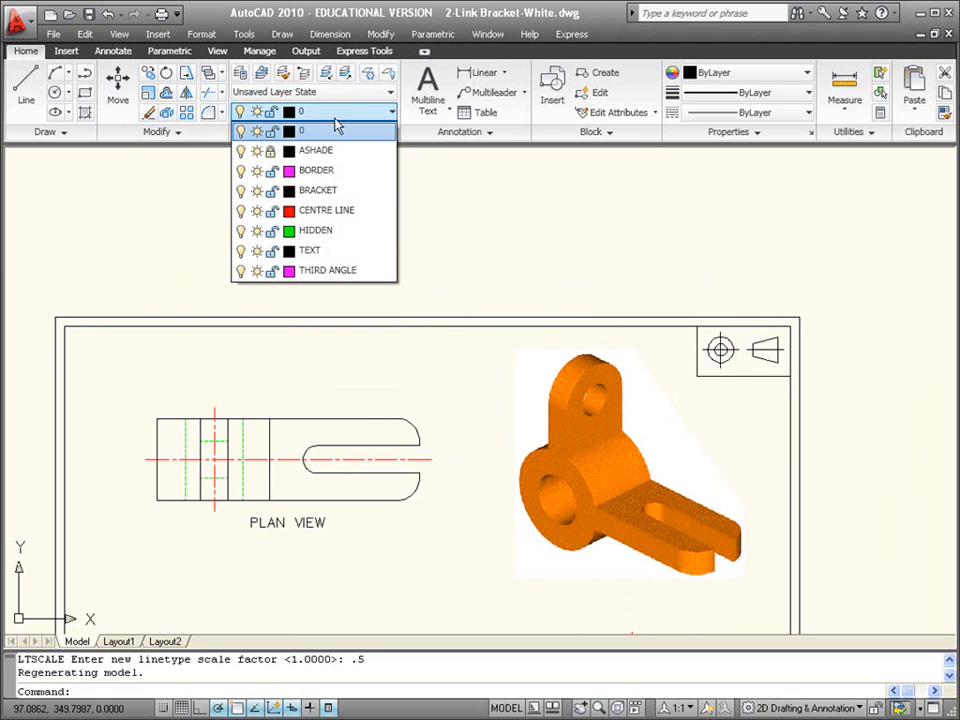
click(352, 213)
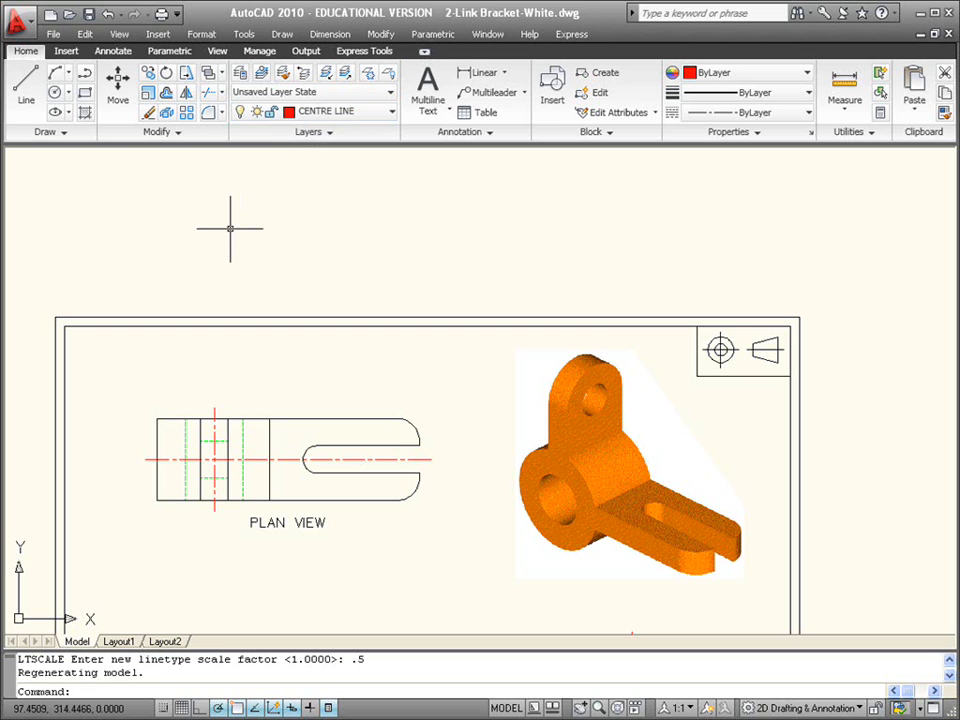
text(l)
key(Return)
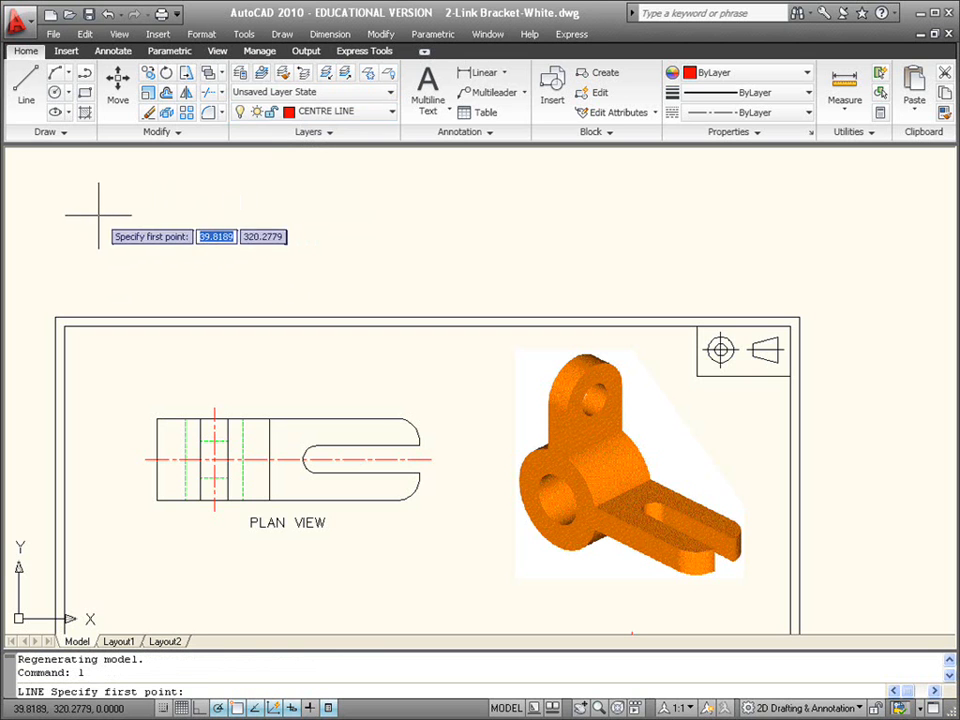
click(91, 215)
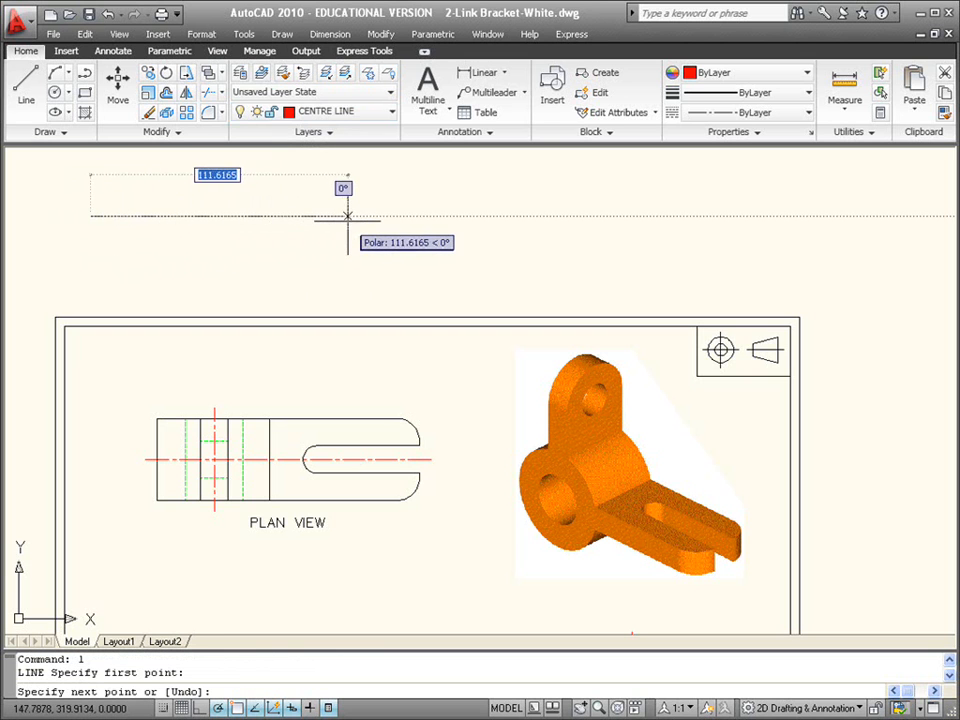
text(10)
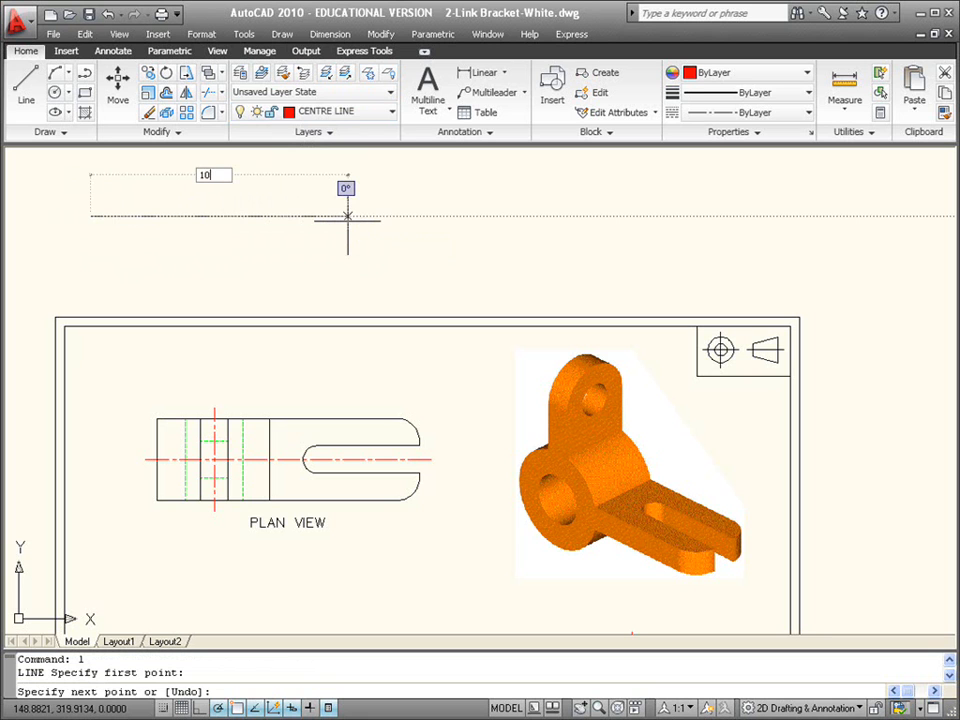
text(000)
key(Return)
key(Return)
- Copy the long centre line about 15 units straight down, keeping it above the drawing border
text(co)
key(Return)
click(350, 199)
click(314, 237)
key(Return)
click(280, 234)
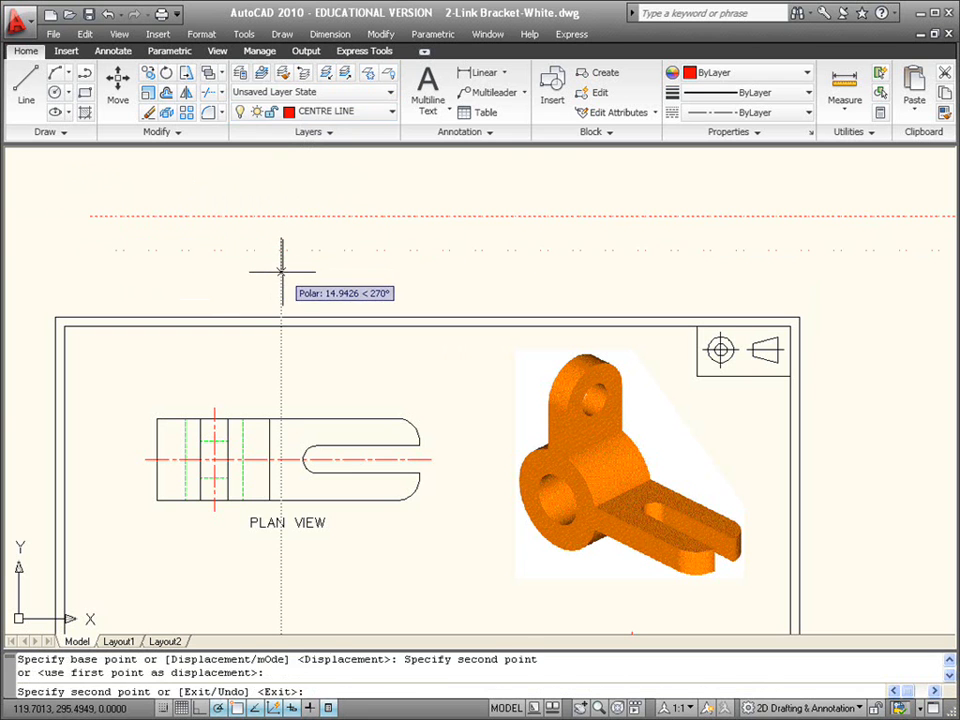
key(Return)
- Move the copied lower line to the TEXT layer and clear the selection
click(302, 251)
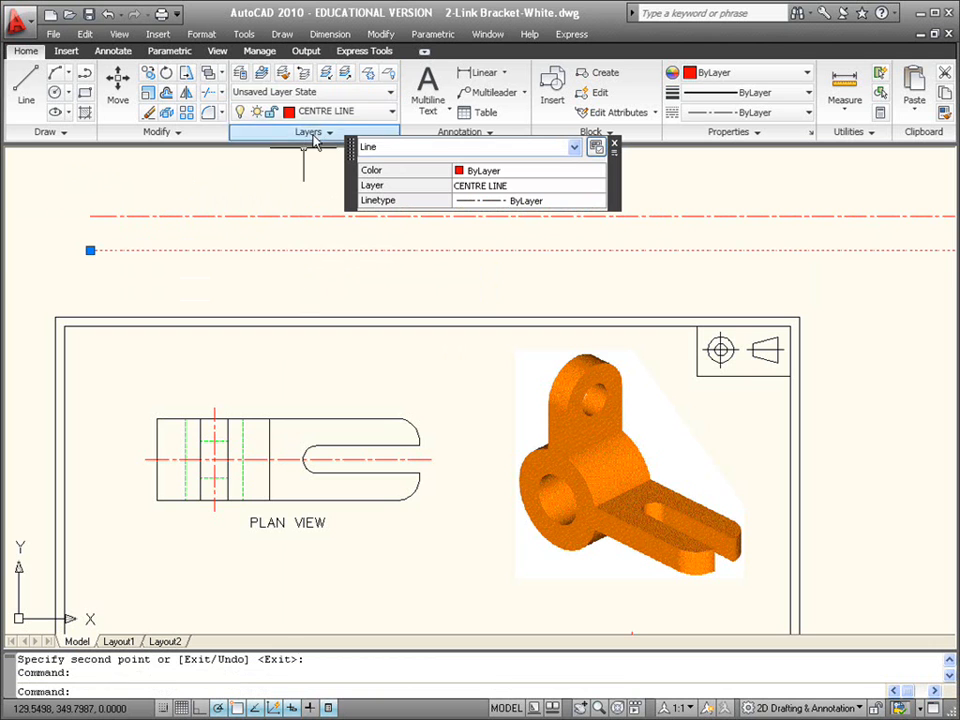
click(366, 113)
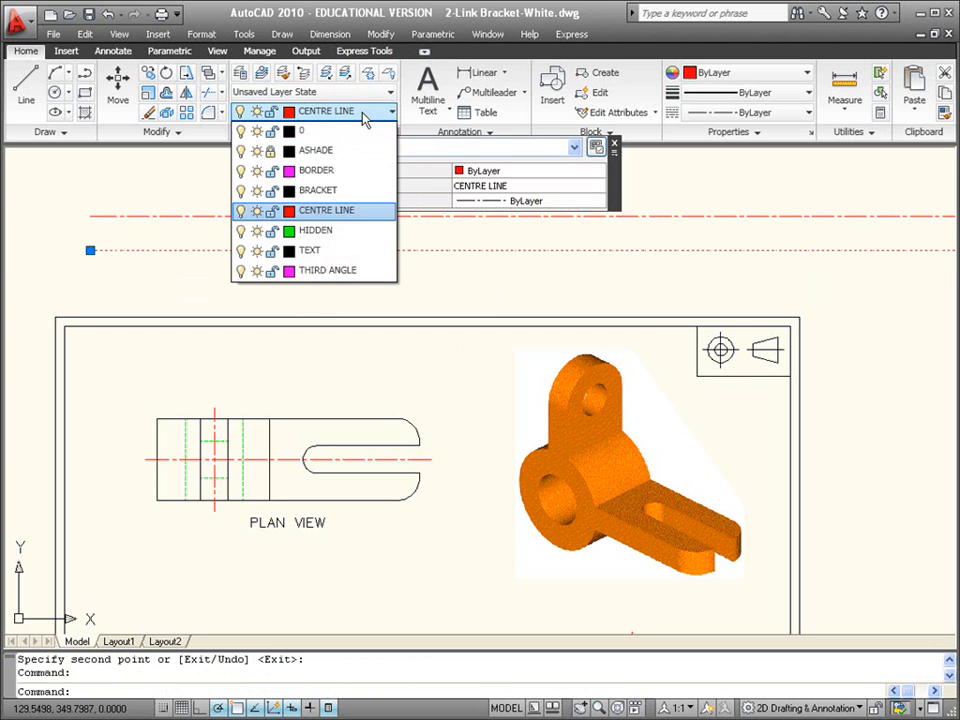
click(332, 251)
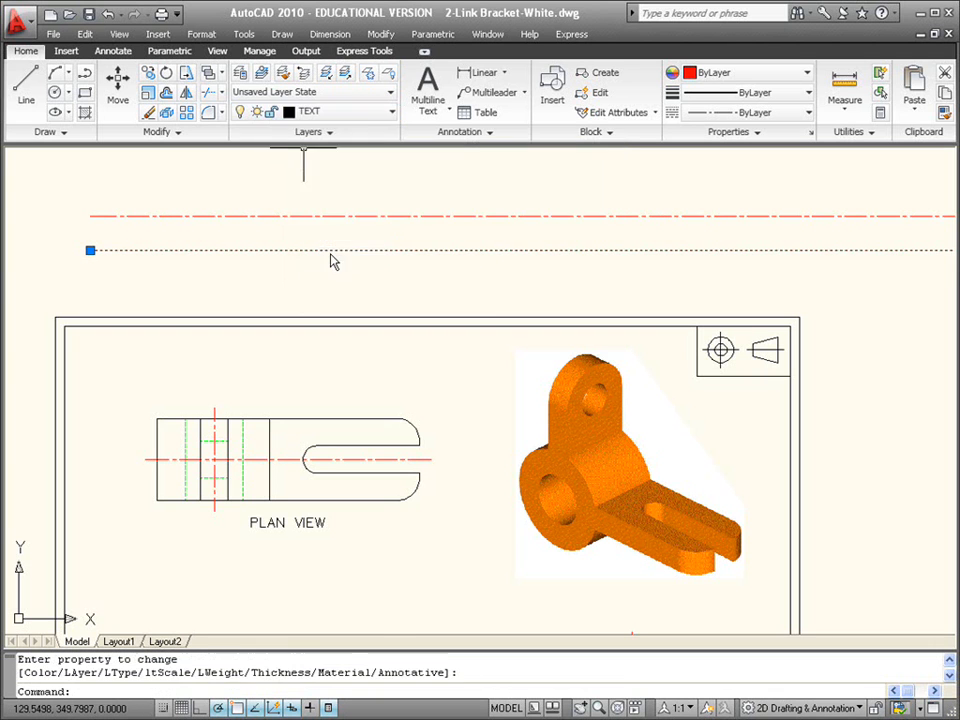
key(Escape)
- Zoom to the drawing extents and examine the full length of the two long lines relative to the bracket sheet
scroll(411, 238, down, 4)
scroll(490, 303, down, 1)
middle_drag(560, 313, 318, 285)
middle_click(409, 287)
middle_click(409, 287)
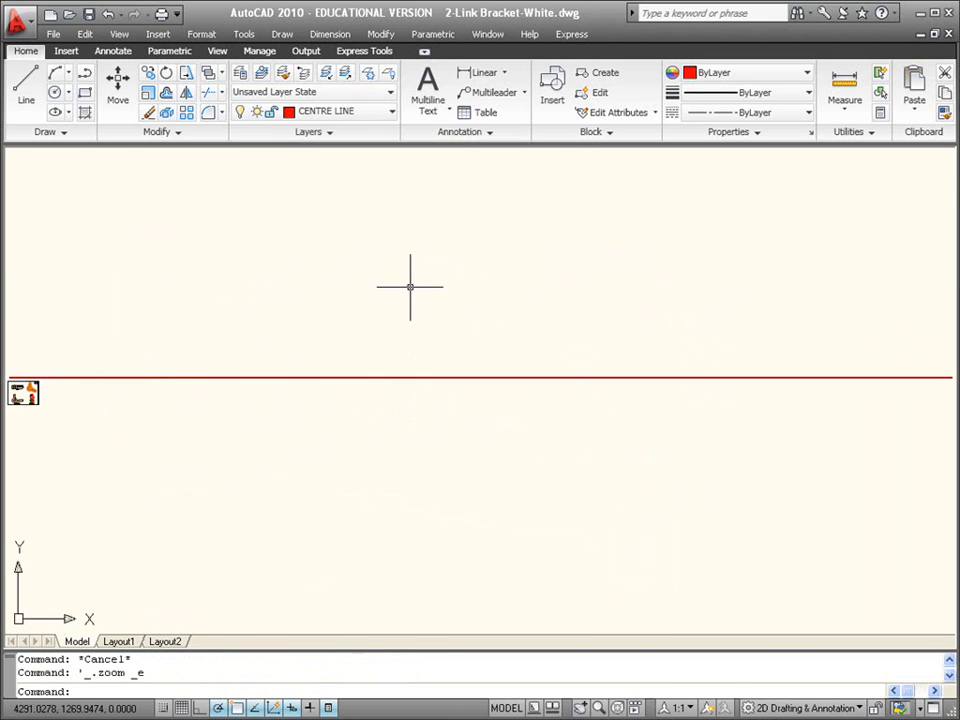
scroll(410, 287, down, 2)
text(z)
key(Return)
text(a)
key(Return)
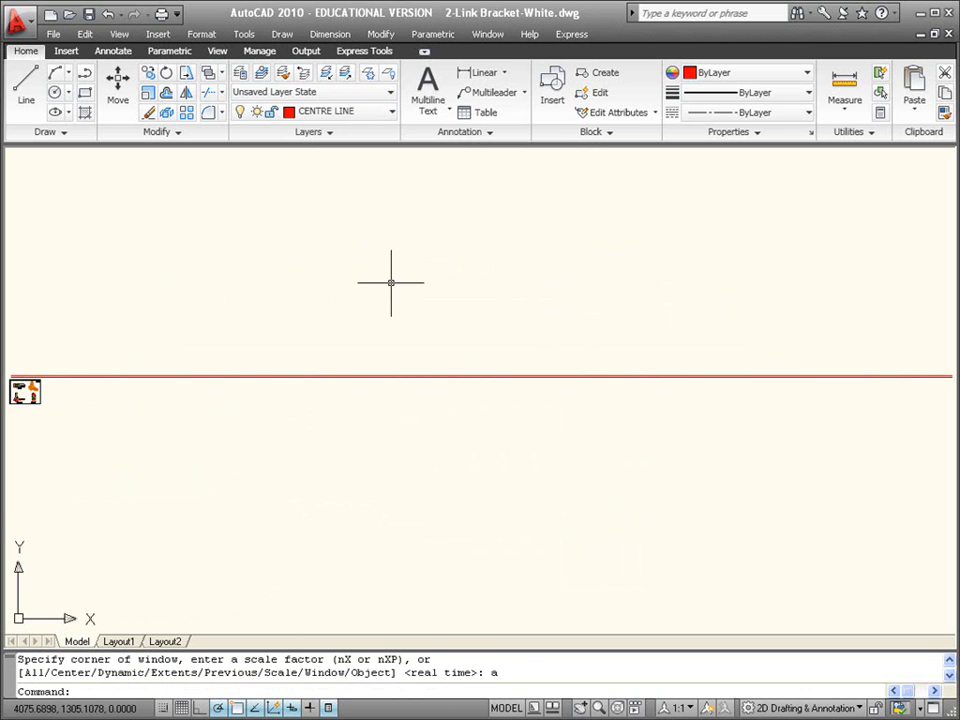
text(z)
key(Return)
text(e)
key(Return)
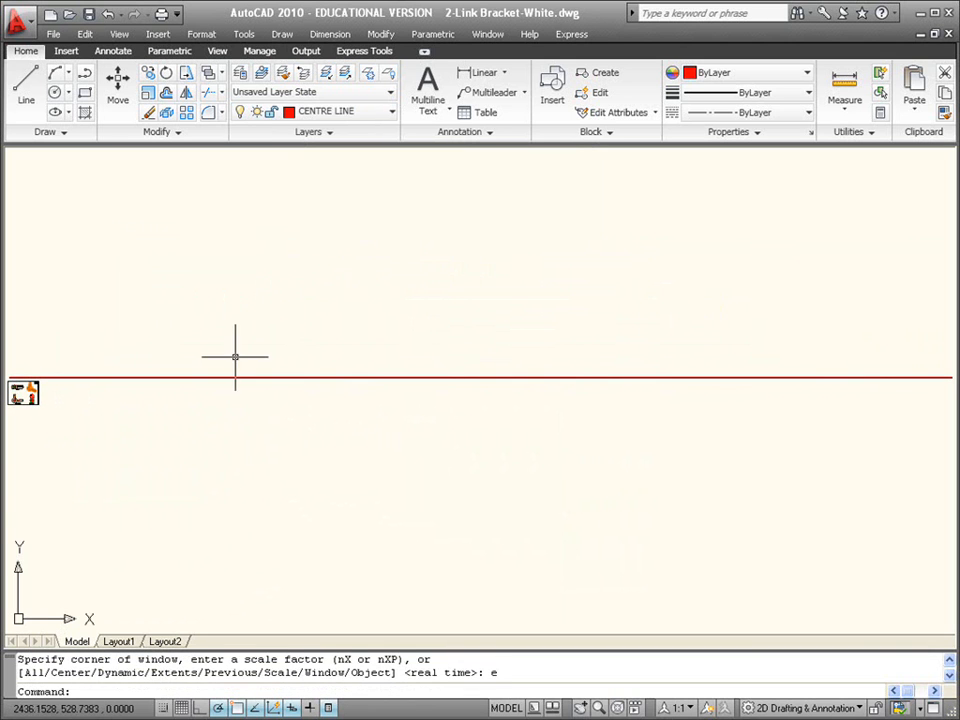
middle_drag(161, 364, 330, 345)
scroll(388, 338, down, 2)
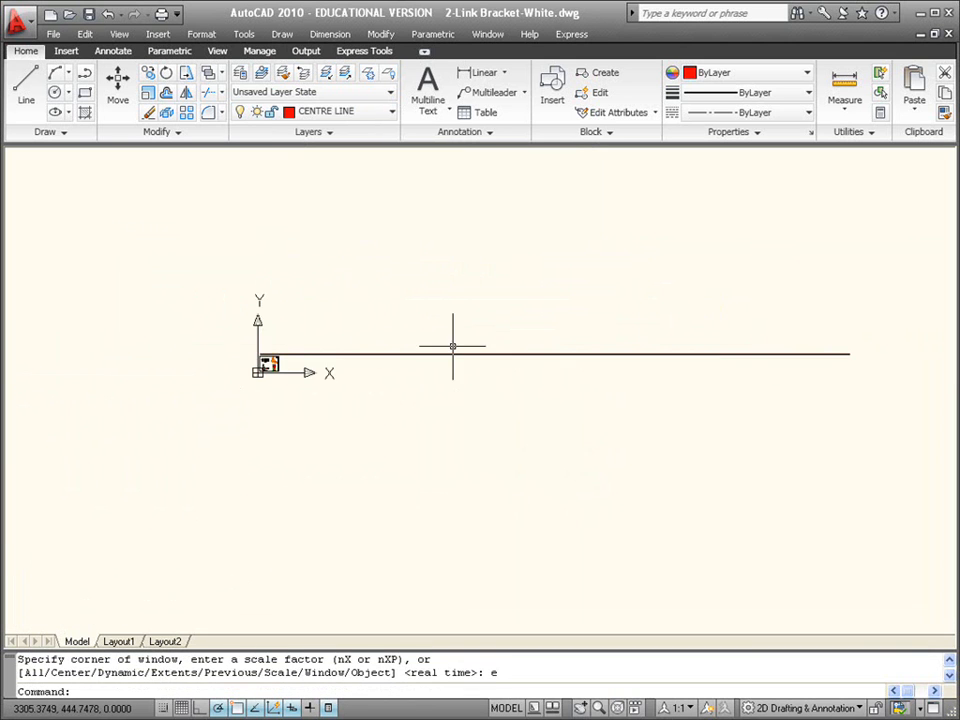
middle_drag(452, 347, 355, 357)
scroll(355, 356, up, 2)
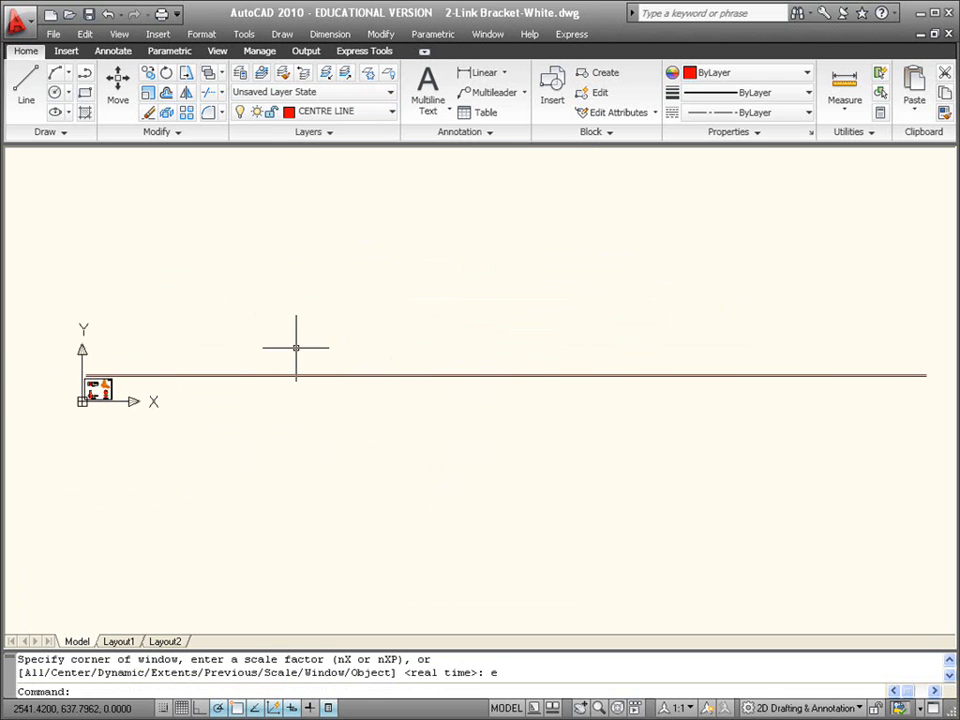
- Turn off the CENTRE LINE and TEXT layers, accepting that the current layer is switched off
click(300, 113)
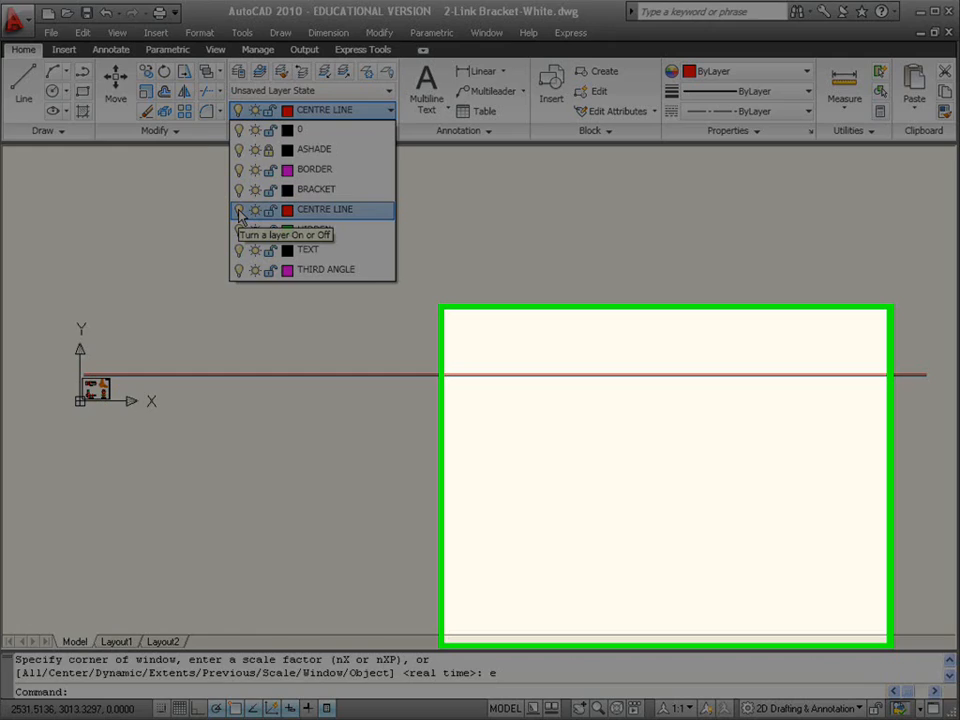
click(240, 211)
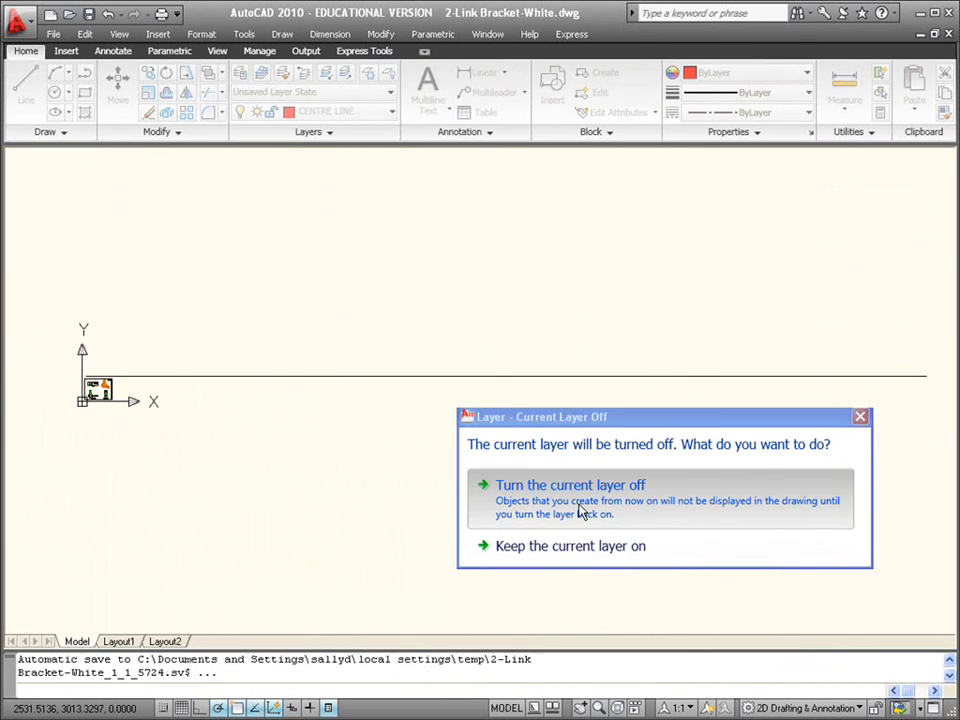
click(578, 511)
click(300, 111)
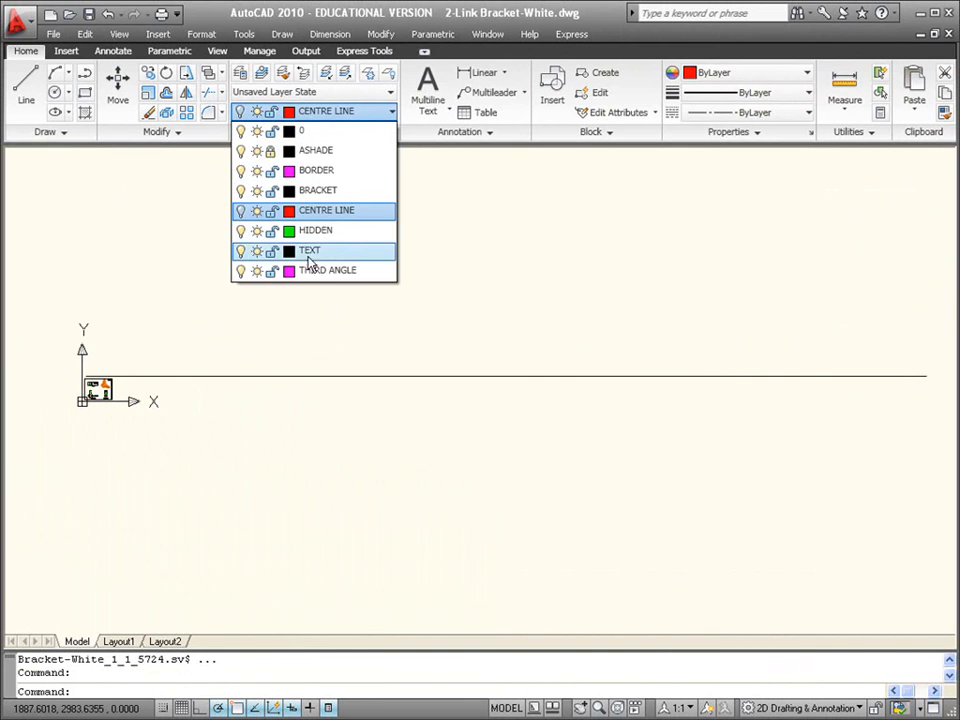
click(240, 251)
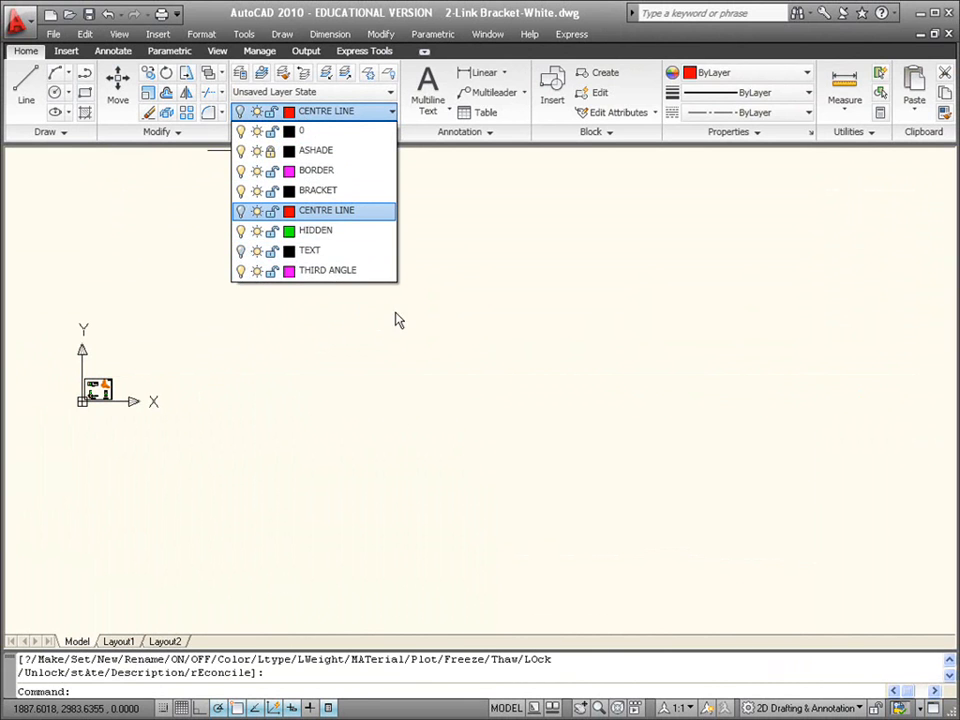
click(455, 325)
- Zoom to the drawing extents with the two layers off and inspect the area where the long lines lie
text(z)
key(Return)
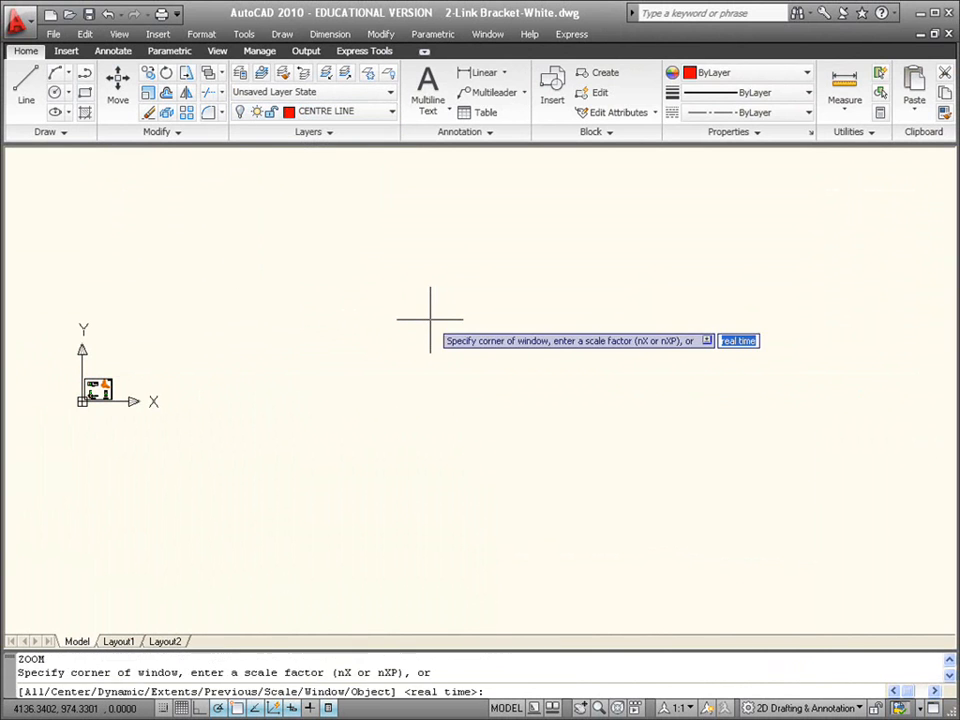
text(e)
key(Return)
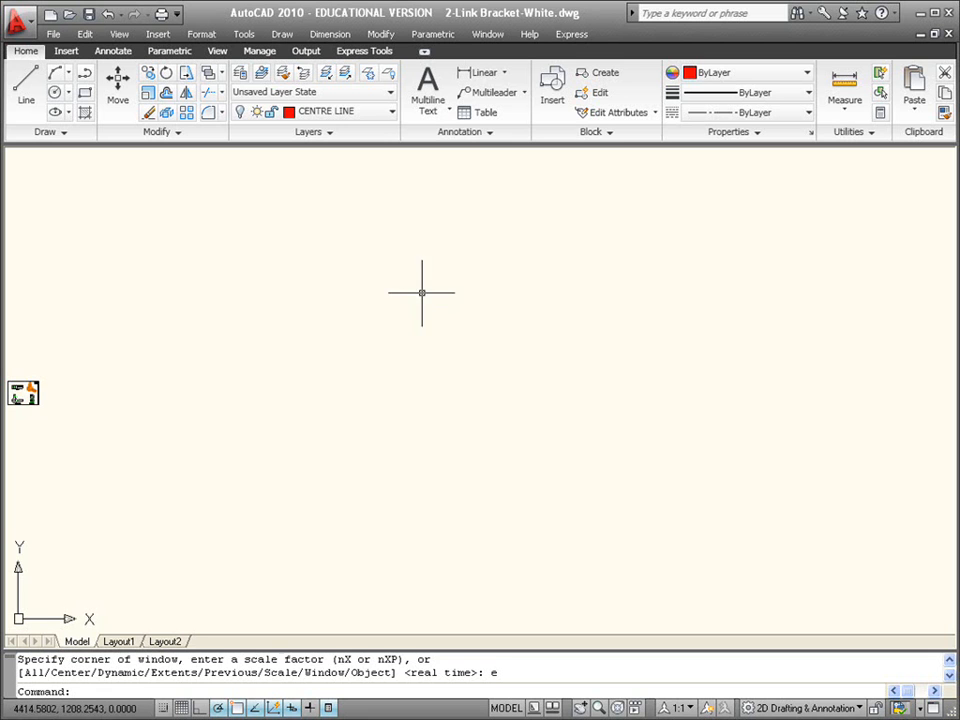
click(414, 296)
click(332, 450)
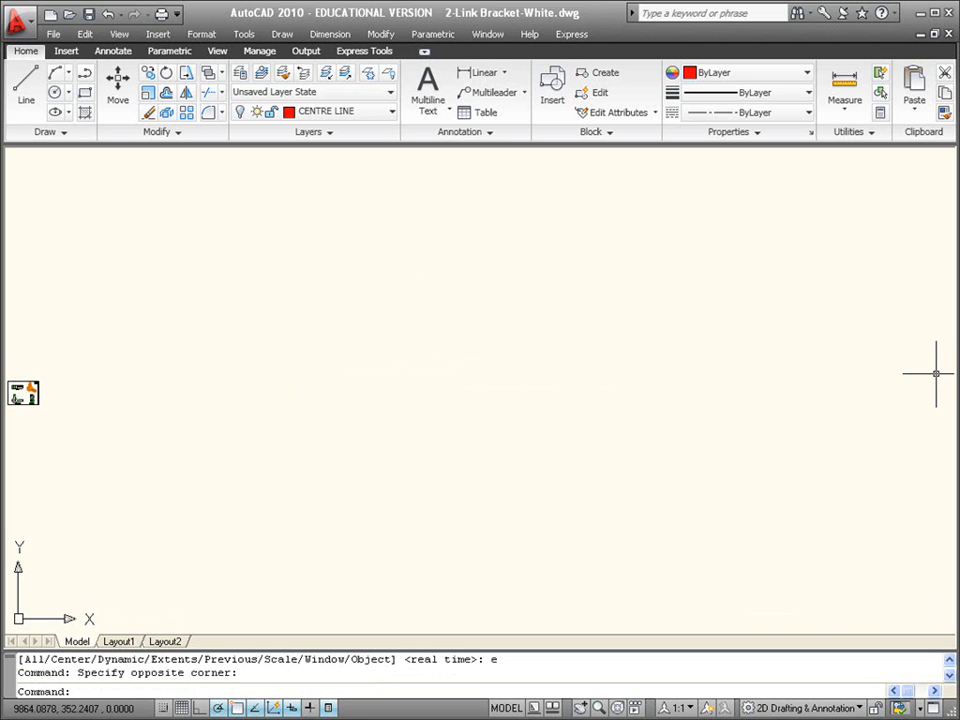
- Turn the CENTRE LINE and TEXT layers back on and try to freeze the current CENTRE LINE layer
click(325, 111)
click(241, 211)
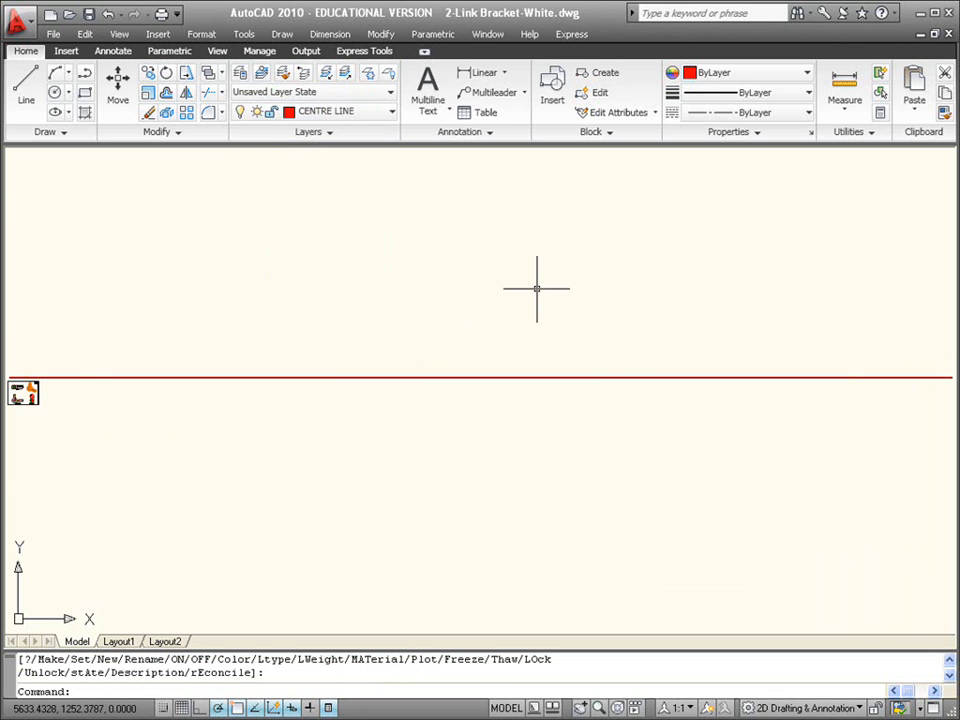
click(358, 114)
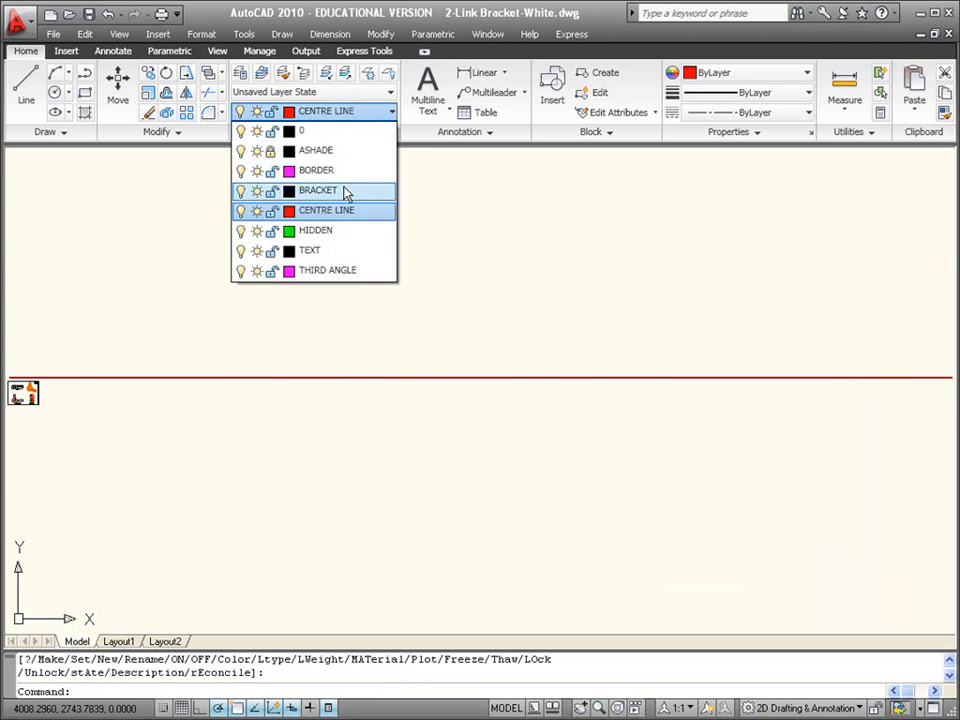
click(257, 210)
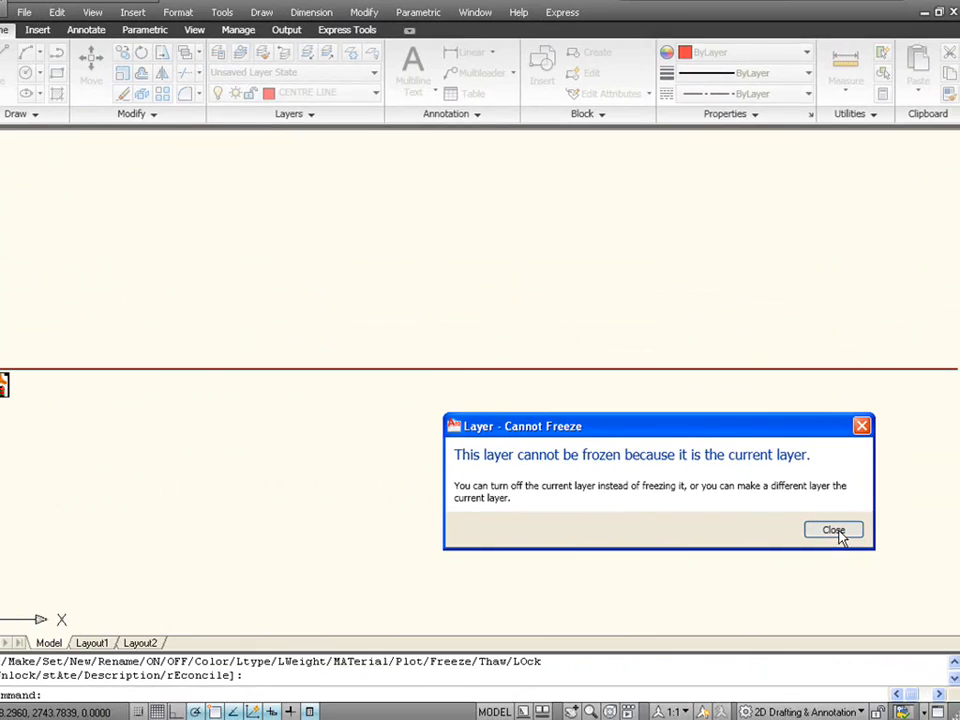
click(830, 458)
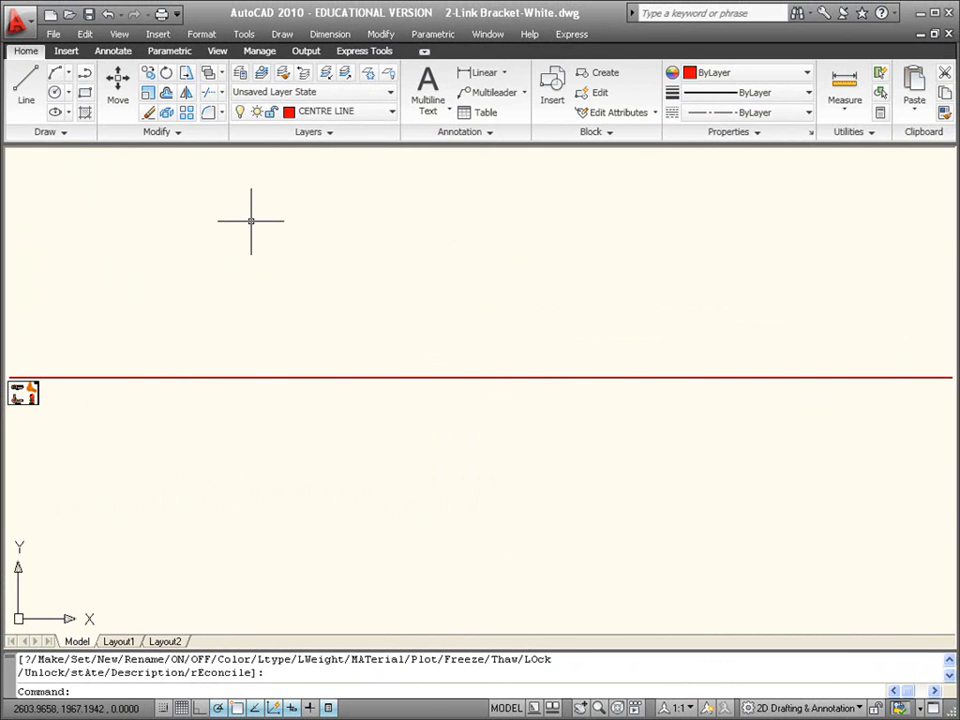
- Make layer 0 current and freeze the CENTRE LINE and TEXT layers
click(353, 115)
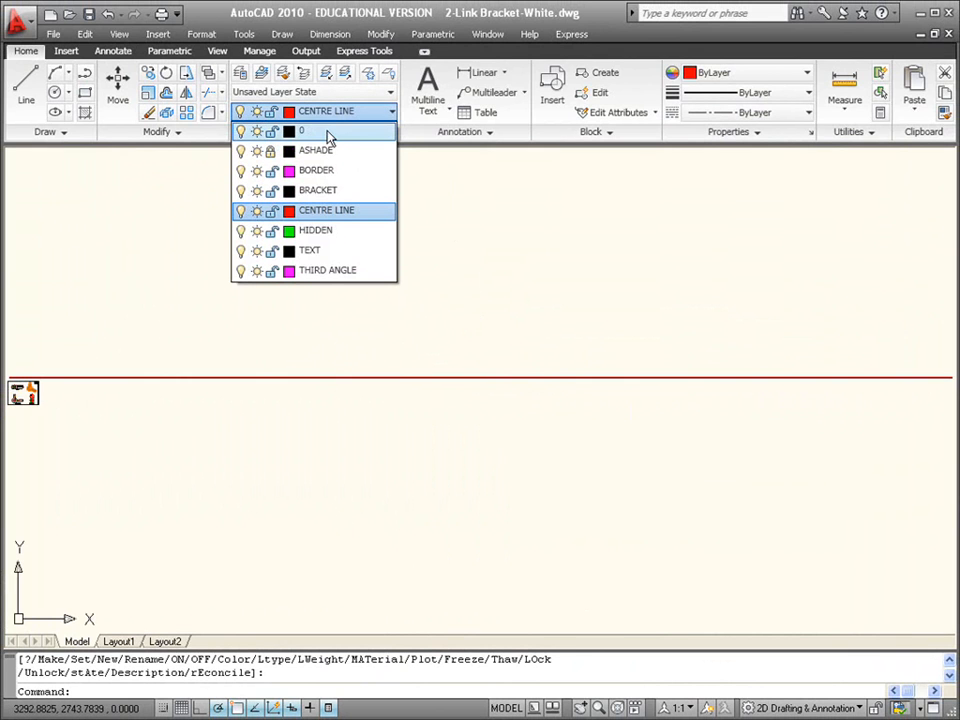
click(327, 135)
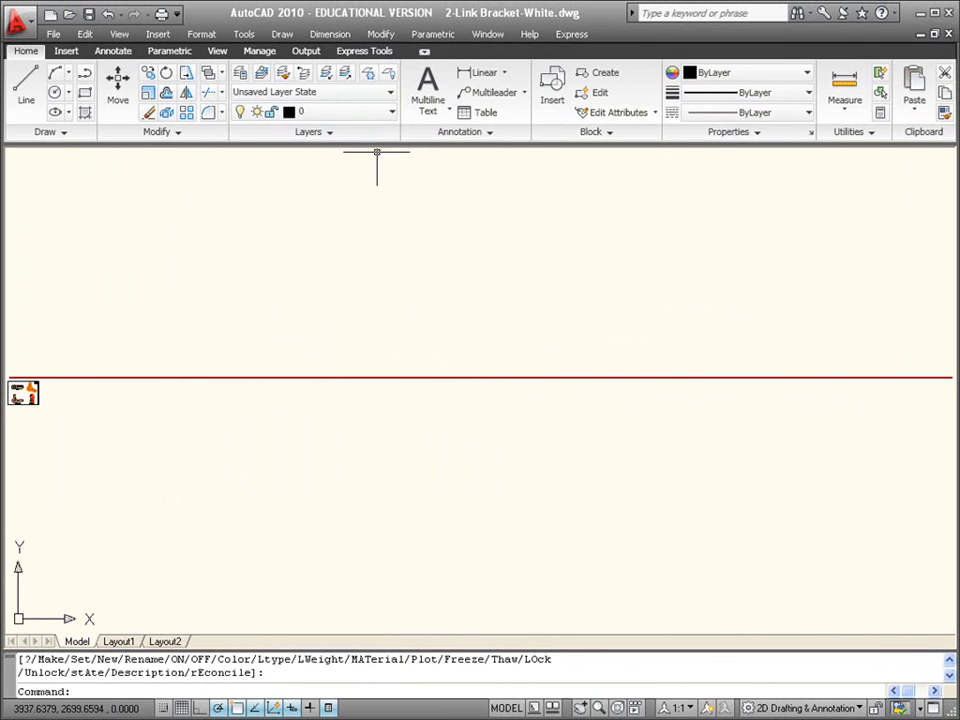
click(357, 113)
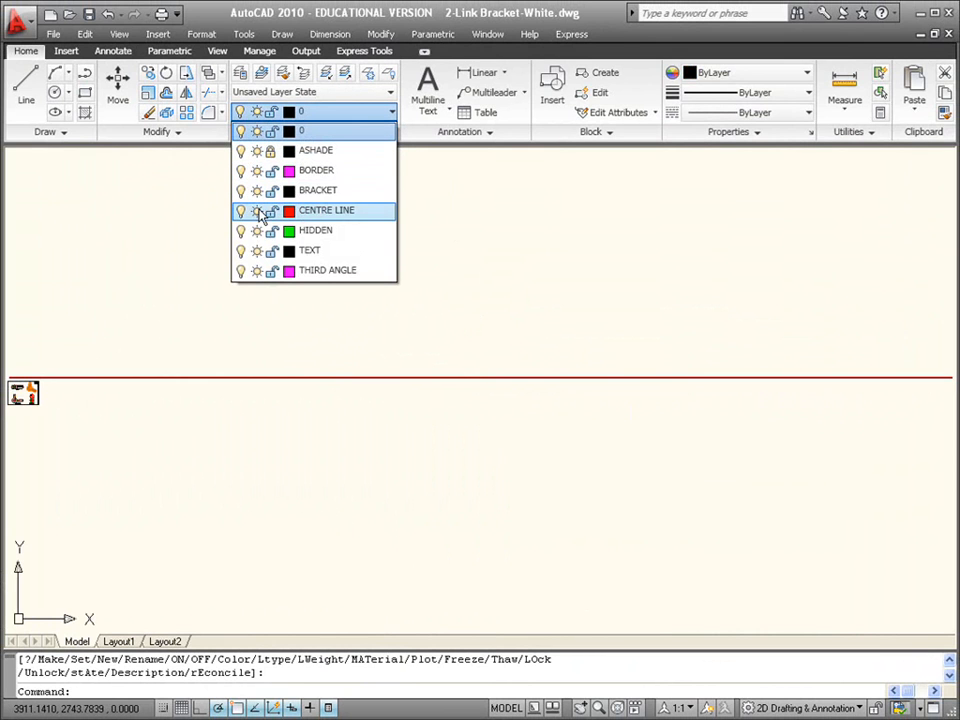
click(257, 251)
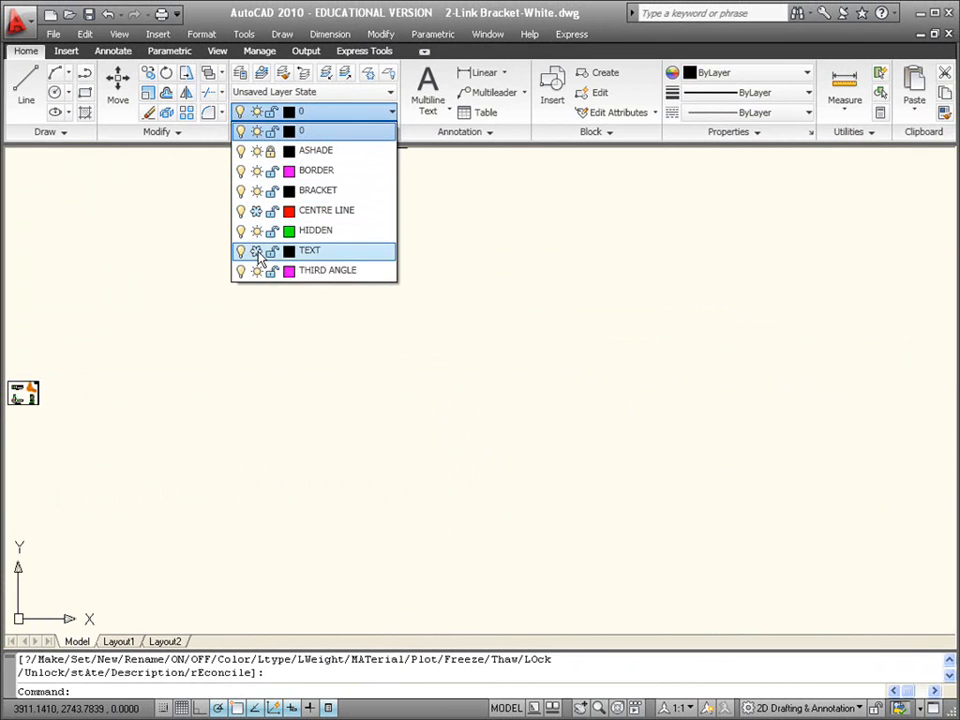
click(534, 238)
- Zoom to the drawing extents to check how the frozen CENTRE LINE and TEXT layers affect the view
text(z)
key(Return)
text(e)
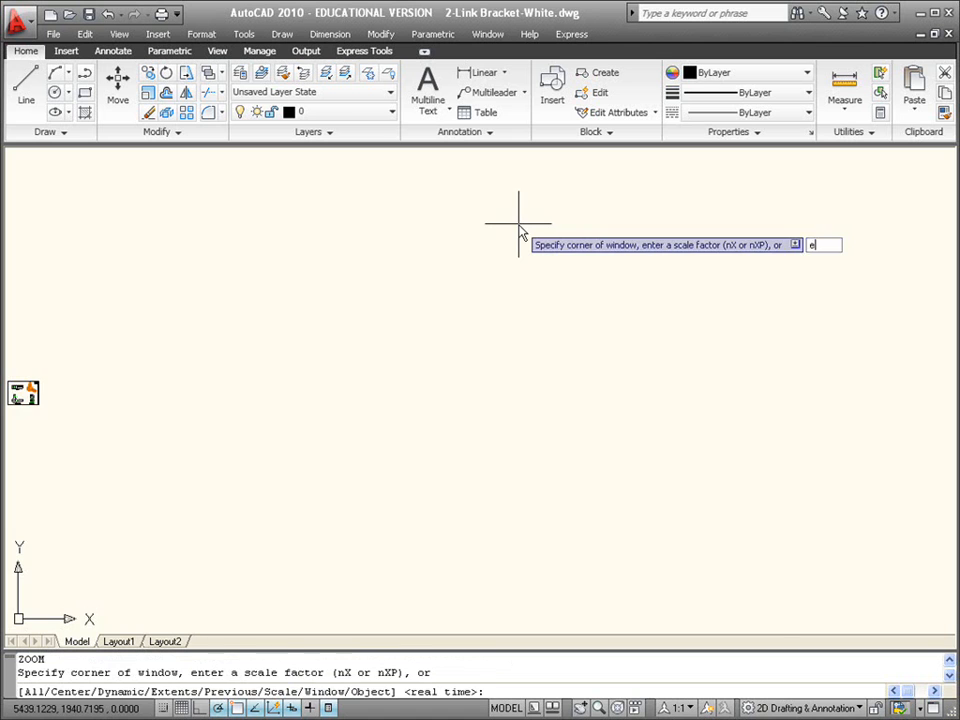
key(Return)
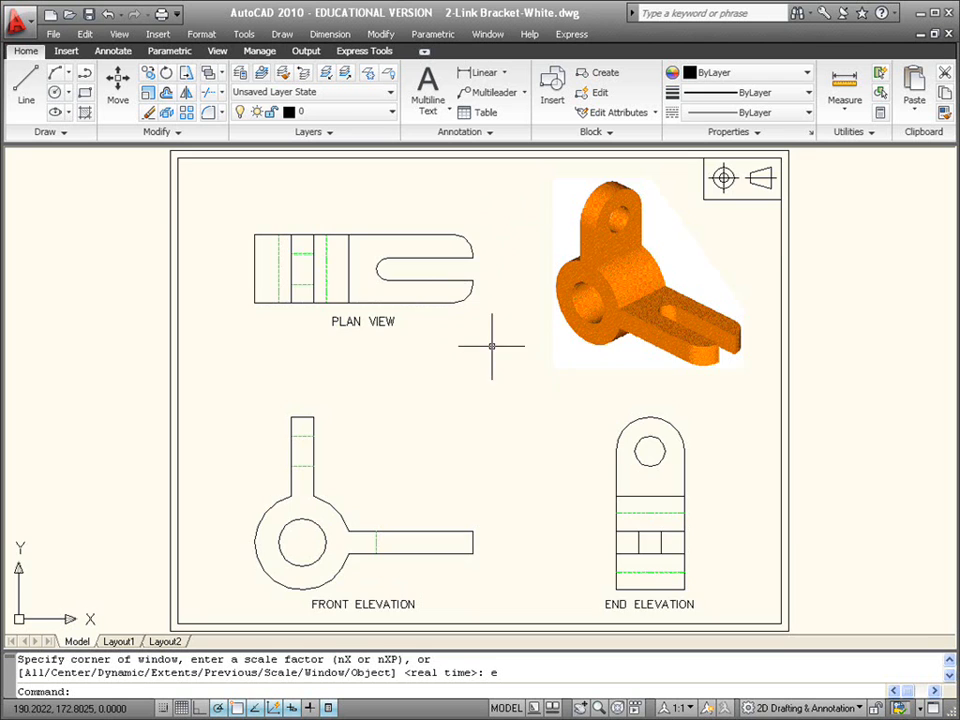
scroll(530, 355, down, 1)
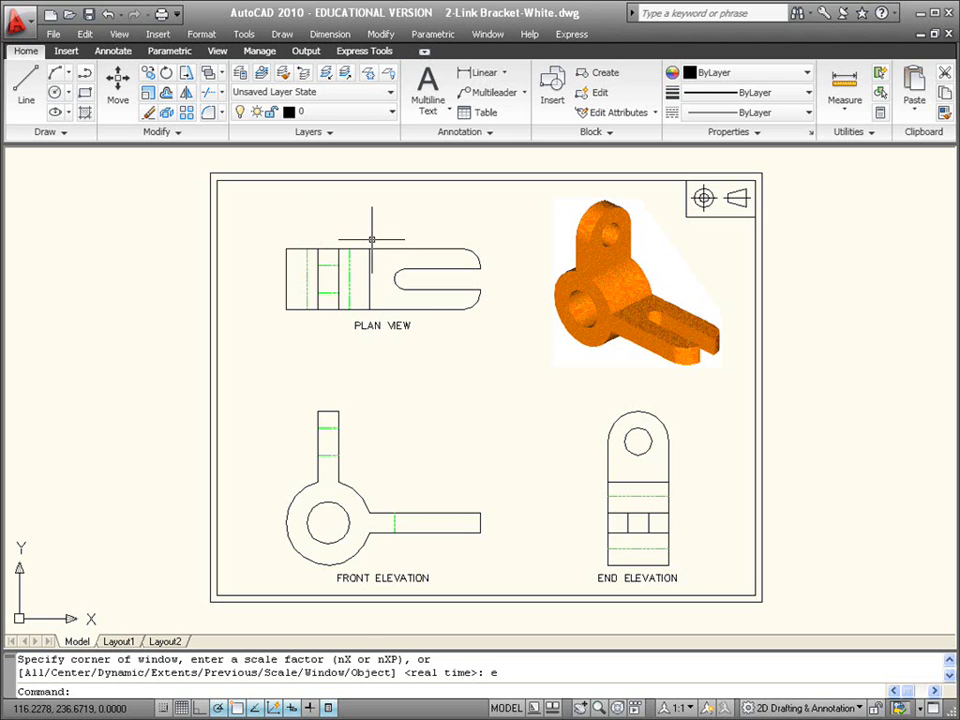
text(z)
key(Return)
text(e)
key(Return)
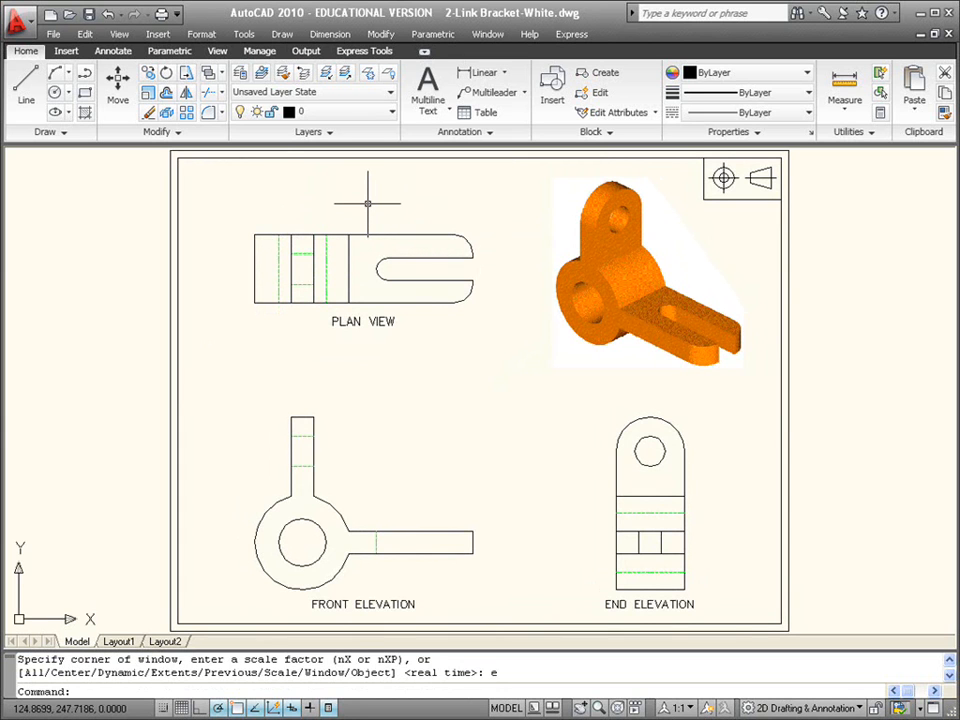
- Turn off and thaw the CENTRE LINE and TEXT layers that hold the two long lines
click(265, 111)
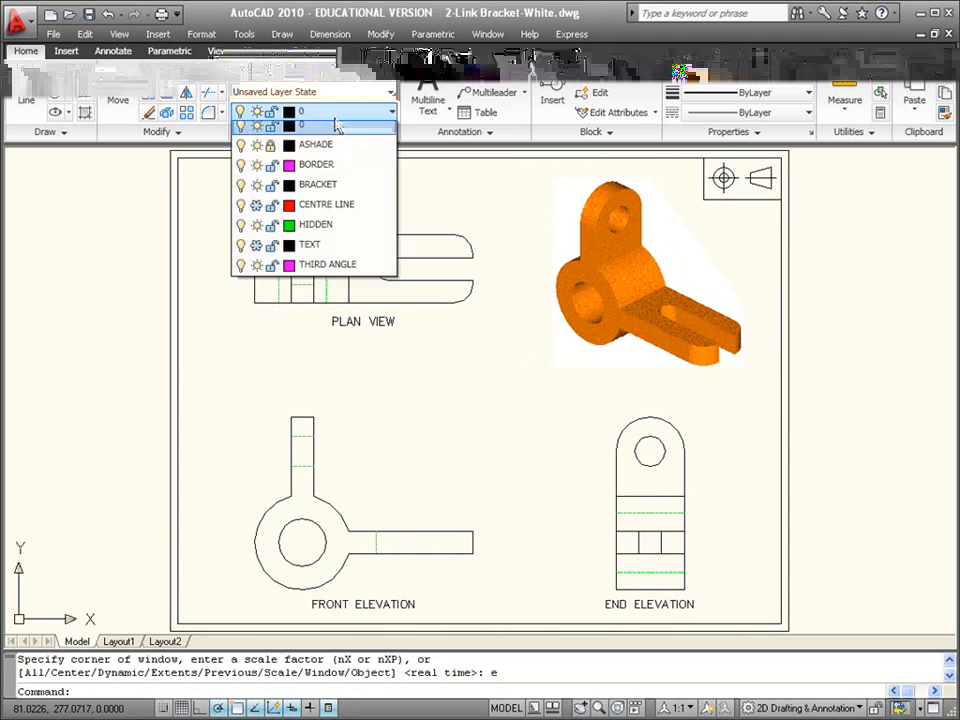
click(242, 213)
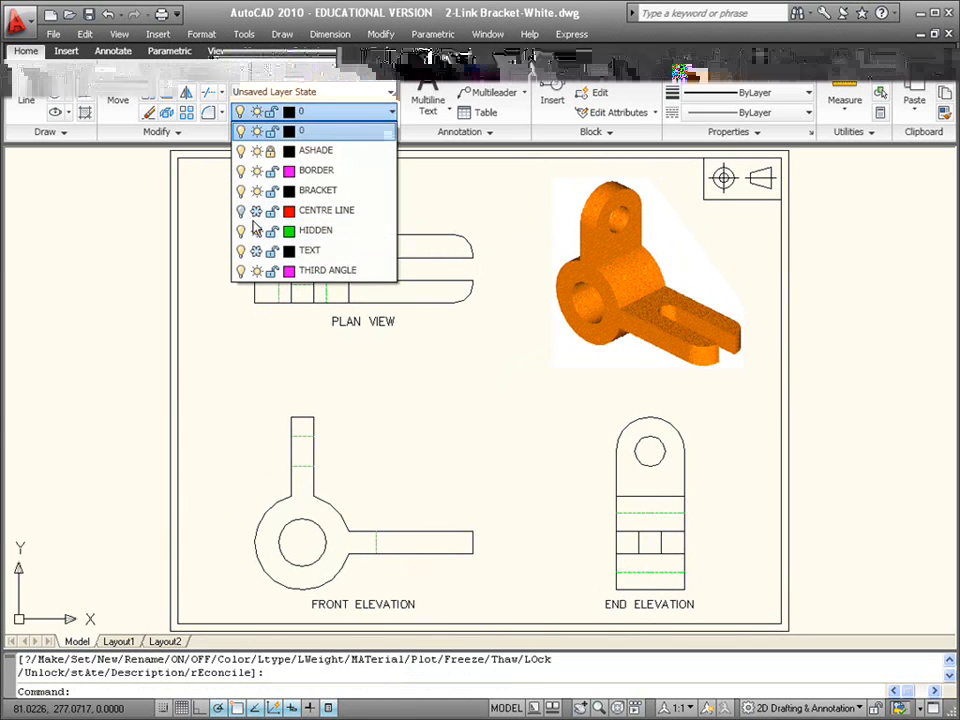
click(484, 206)
- Zoom to the extents with the long lines' layers off, and bring the bracket sheet back into close view
text(z)
key(Return)
text(e)
key(Return)
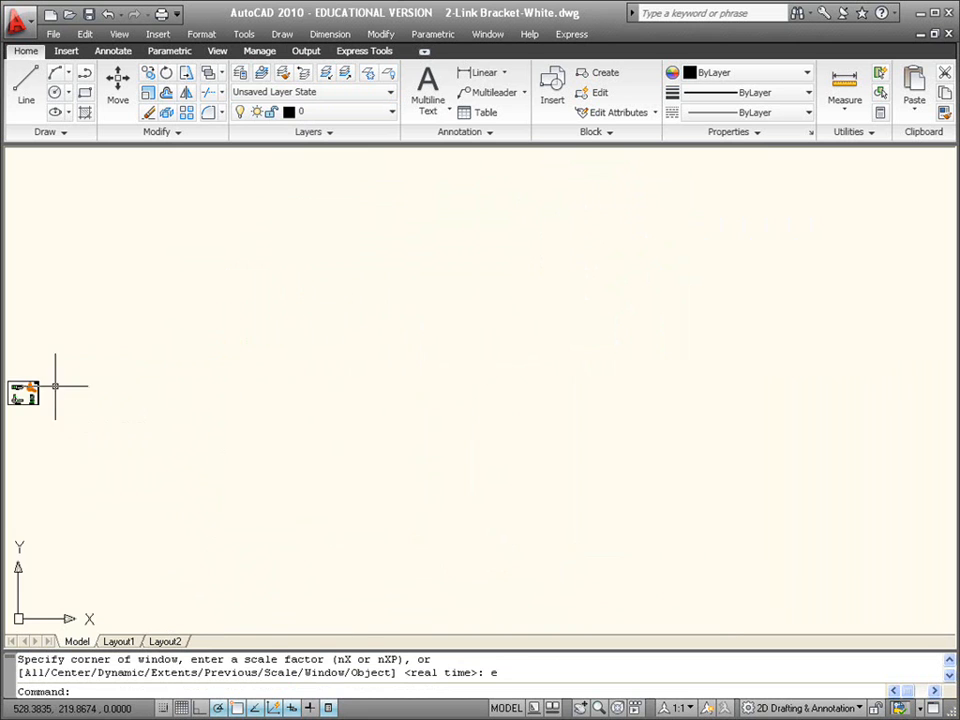
middle_drag(71, 375, 375, 429)
scroll(373, 427, up, 4)
scroll(372, 414, up, 6)
middle_drag(406, 391, 461, 375)
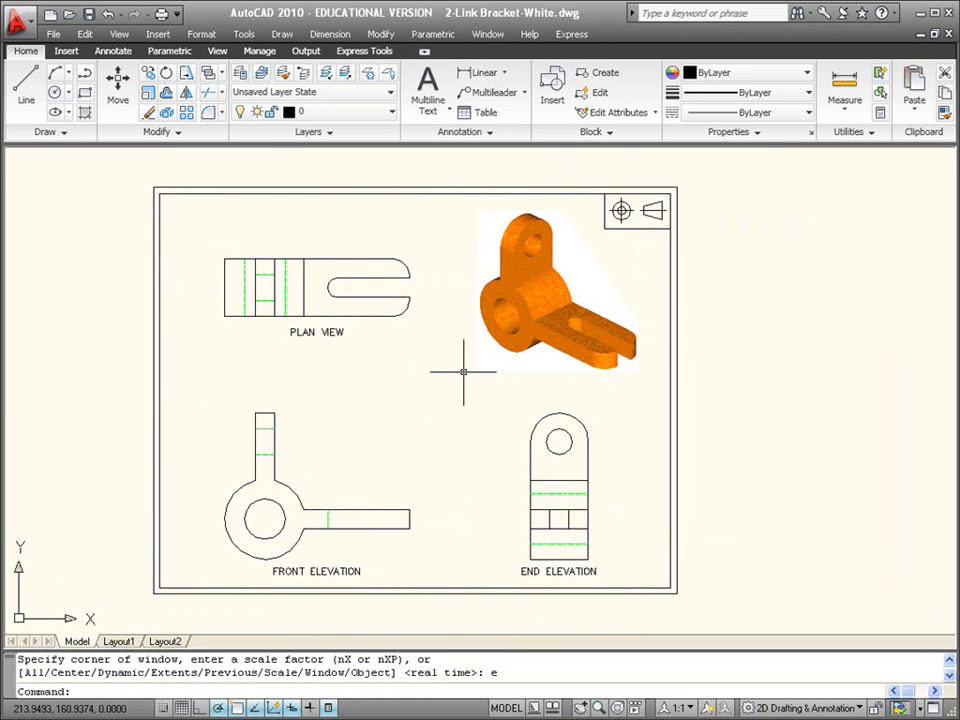